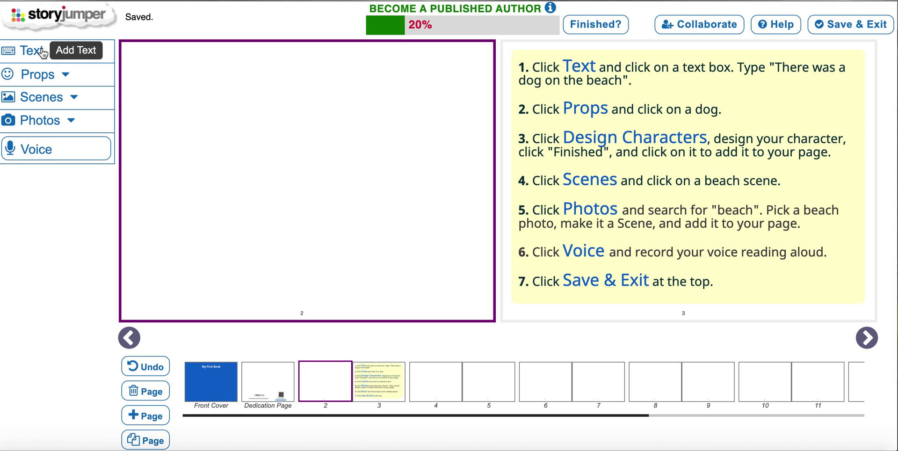
# Step: Add a large text box to page 2 reading 'There was a dog on the beach'
pyautogui.click(34, 53)
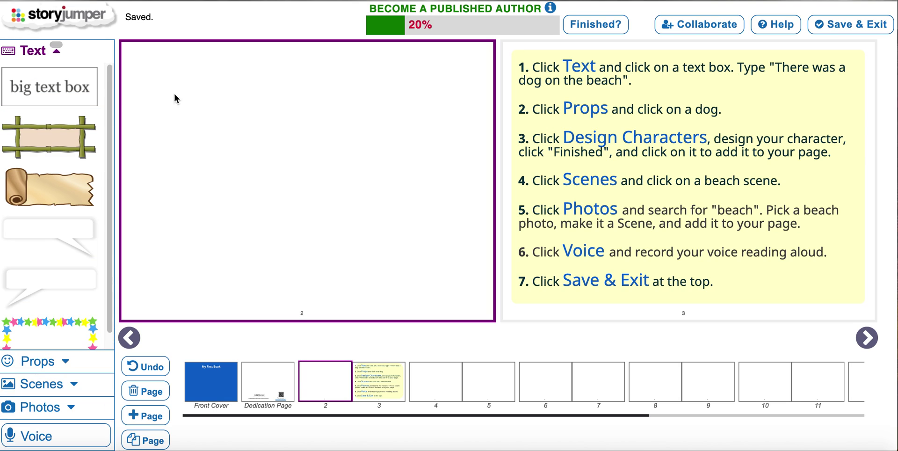
pyautogui.click(43, 91)
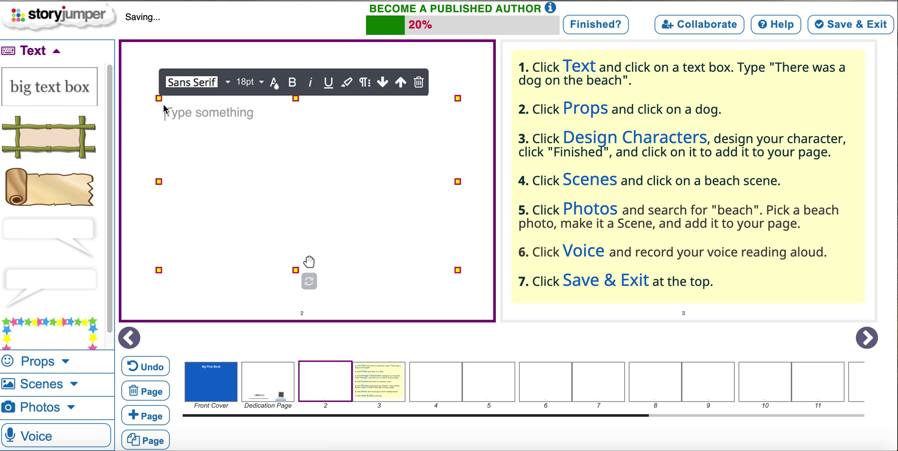
pyautogui.write('Th')
pyautogui.press('BackSpace')
pyautogui.press('BackSpace')
pyautogui.write('There was a')
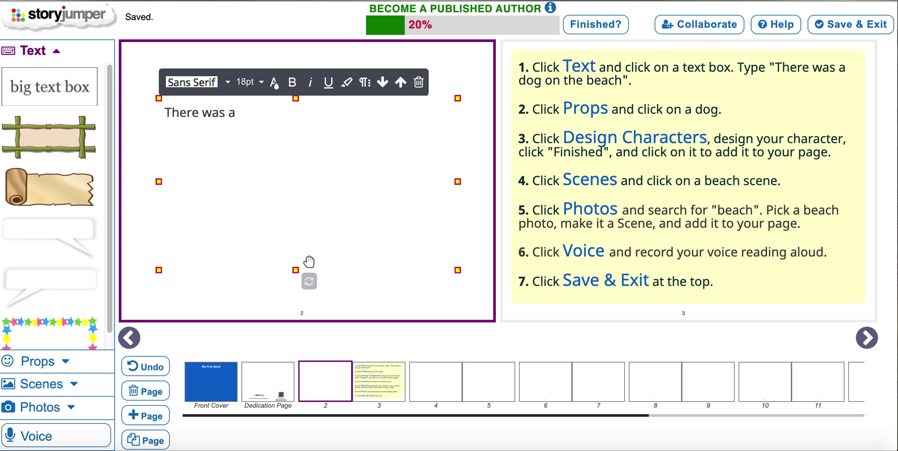
pyautogui.write(' dog on the be')
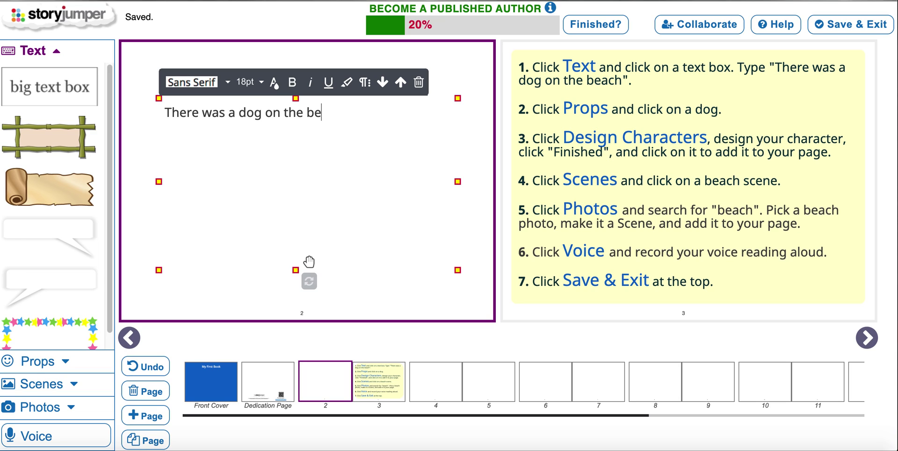
pyautogui.write('ach')
# Step: Style the whole sentence in Marker font, 24pt, blue
pyautogui.moveTo(361, 120); pyautogui.dragTo(161, 96)
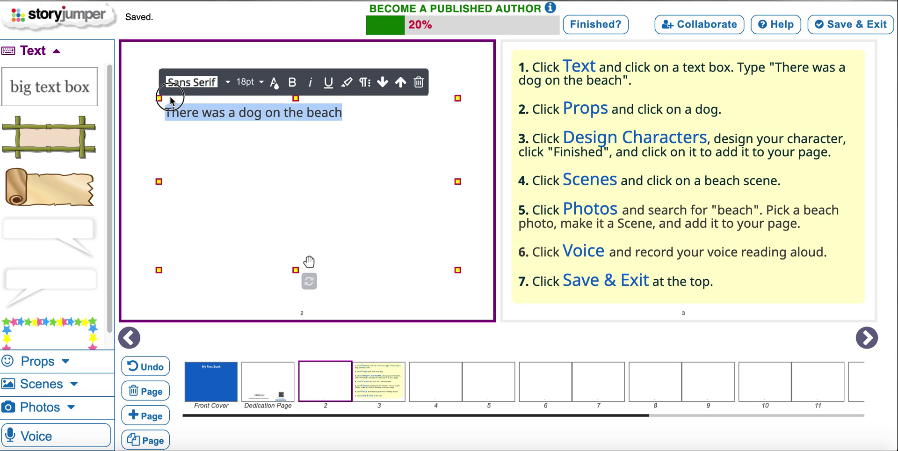
pyautogui.click(187, 82)
pyautogui.scroll(2, 190, 104)
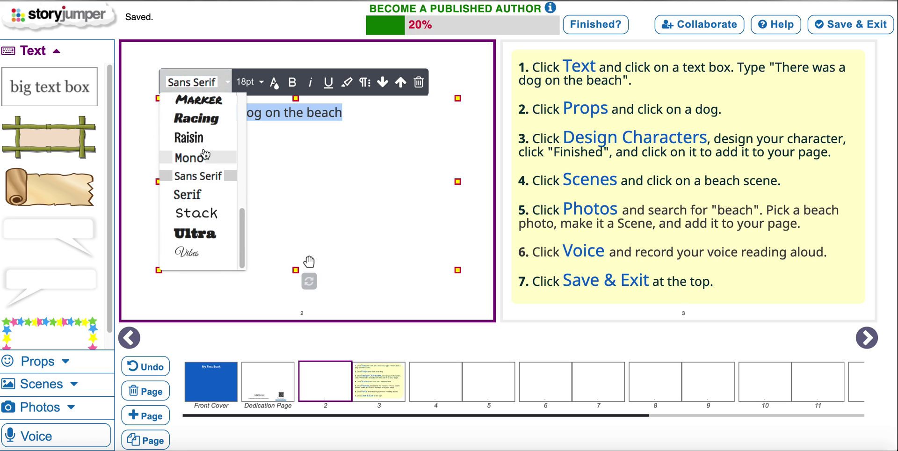
pyautogui.click(205, 99)
pyautogui.click(247, 82)
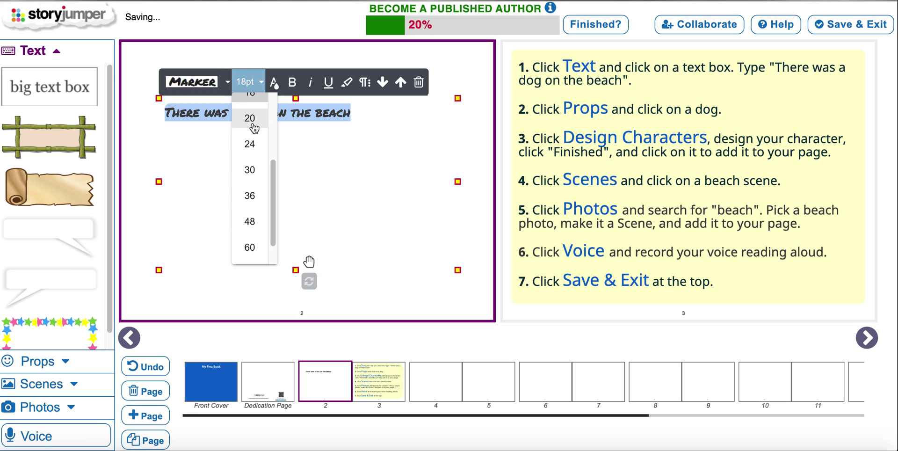
pyautogui.click(251, 142)
pyautogui.click(272, 89)
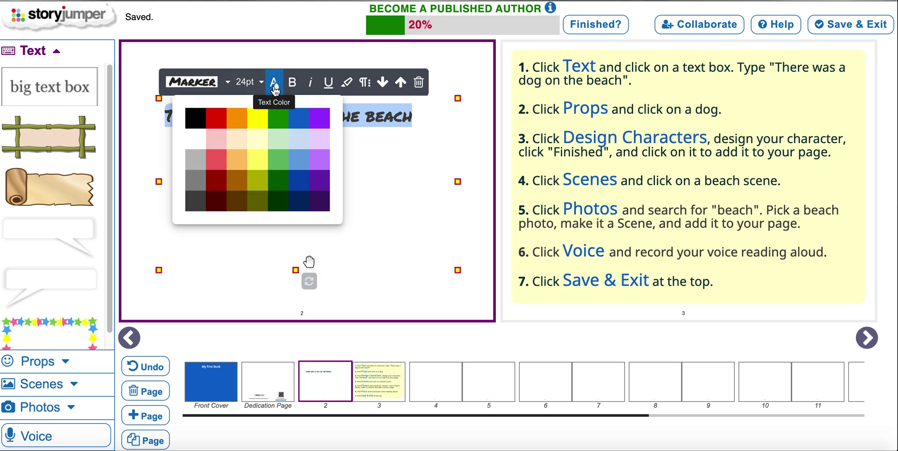
pyautogui.click(297, 119)
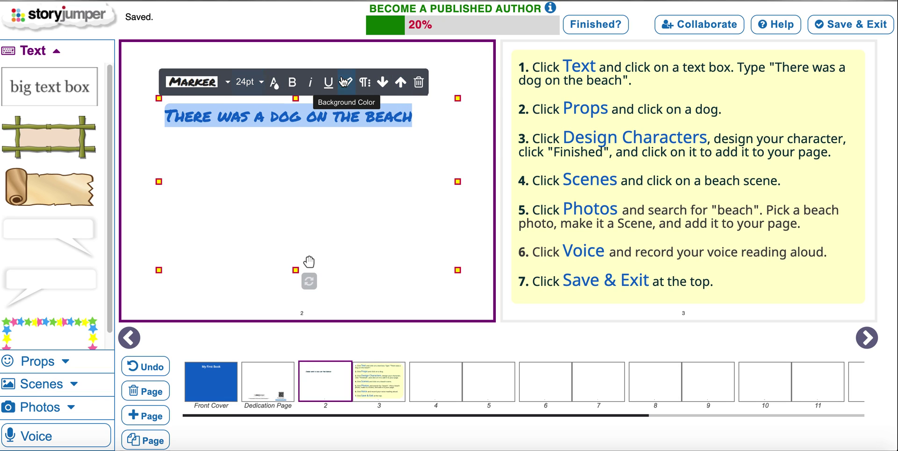
# Step: Nudge the text box up-left and resize it narrower and shorter
pyautogui.click(309, 264)
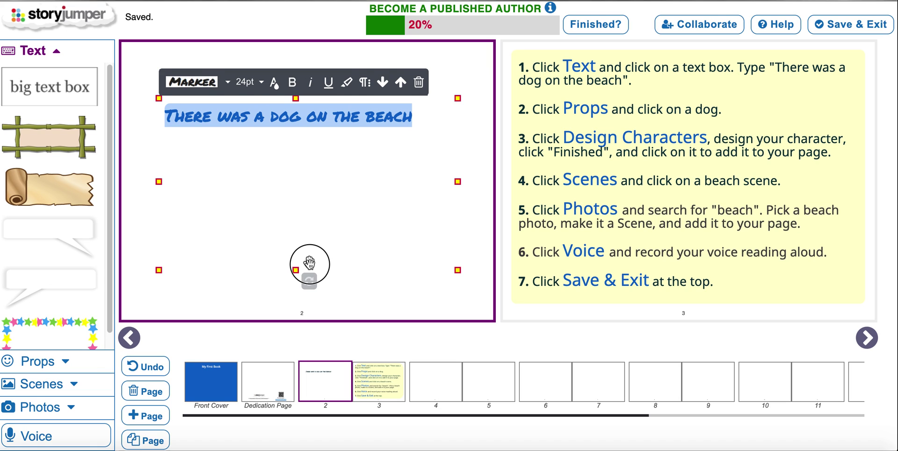
pyautogui.moveTo(309, 263)
pyautogui.mouseDown()
pyautogui.moveTo(325, 267)
pyautogui.moveTo(314, 289)
pyautogui.moveTo(306, 252)
pyautogui.mouseUp()
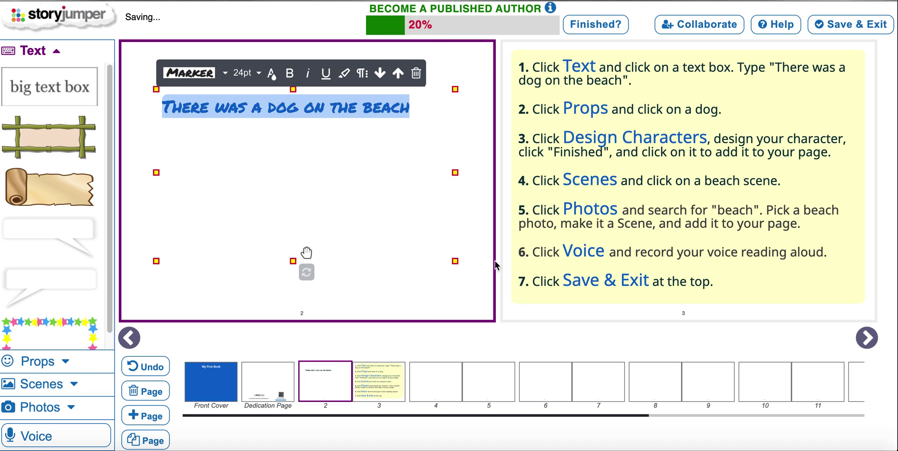
pyautogui.moveTo(455, 262); pyautogui.dragTo(447, 188)
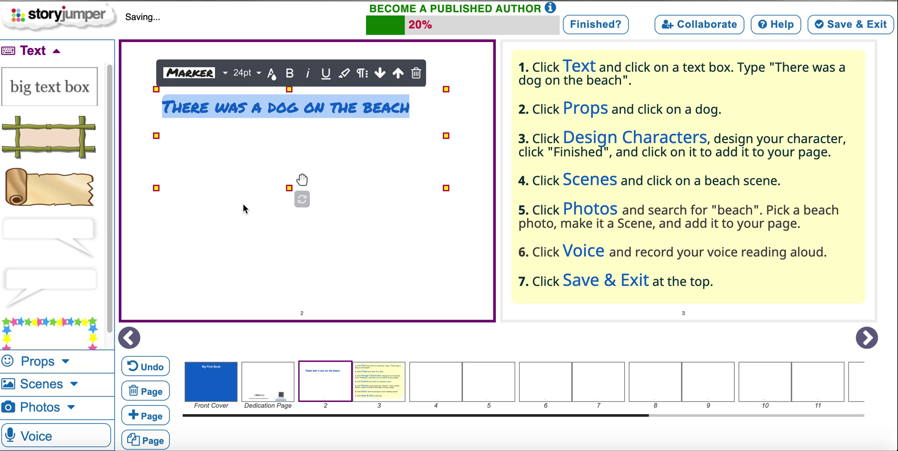
# Step: Add the fluffy white dog prop and place it at the page's middle-left
pyautogui.click(34, 362)
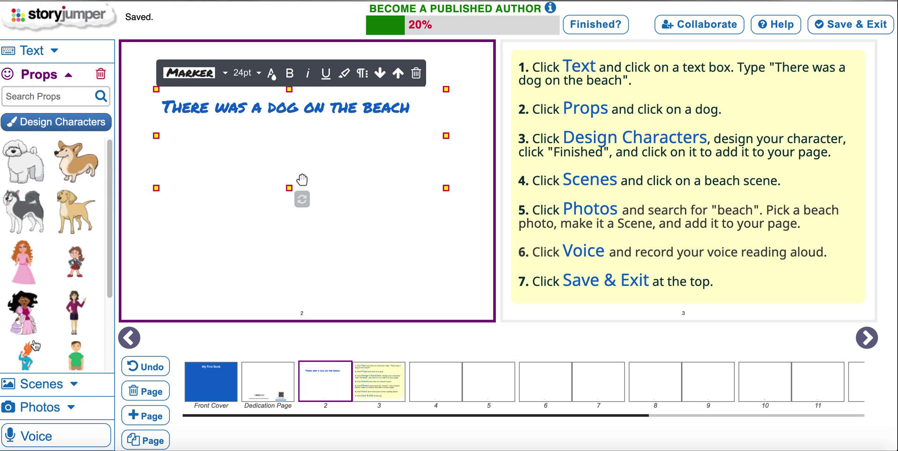
pyautogui.click(18, 162)
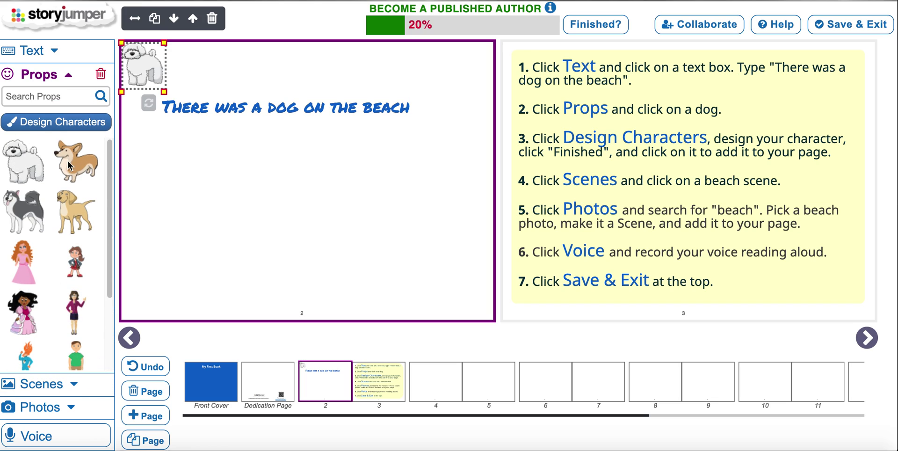
pyautogui.moveTo(140, 61); pyautogui.dragTo(274, 177)
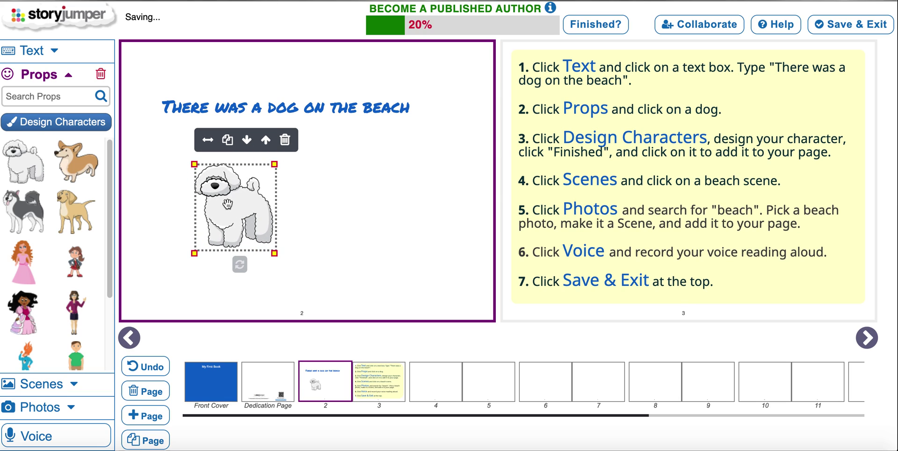
# Step: Search props for 'dog', add the Pomeranian and spaniel, and place the Pomeranian beside the white dog
pyautogui.click(54, 95)
pyautogui.write('dogs')
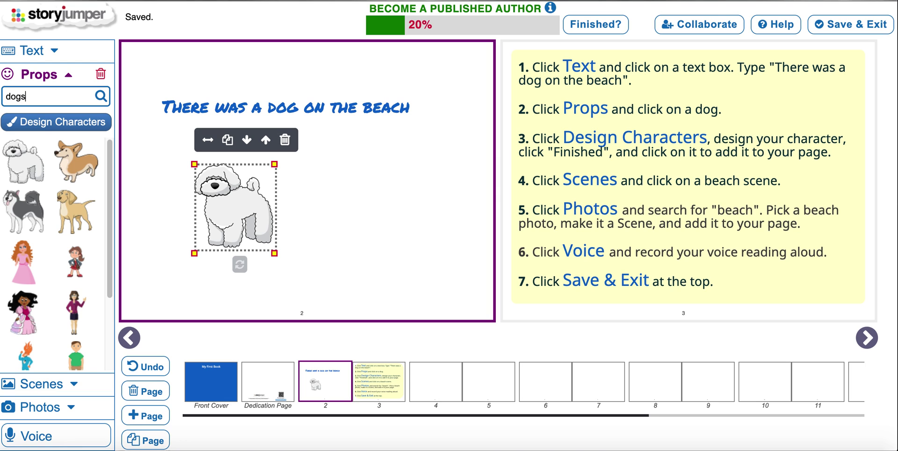
pyautogui.press('Return')
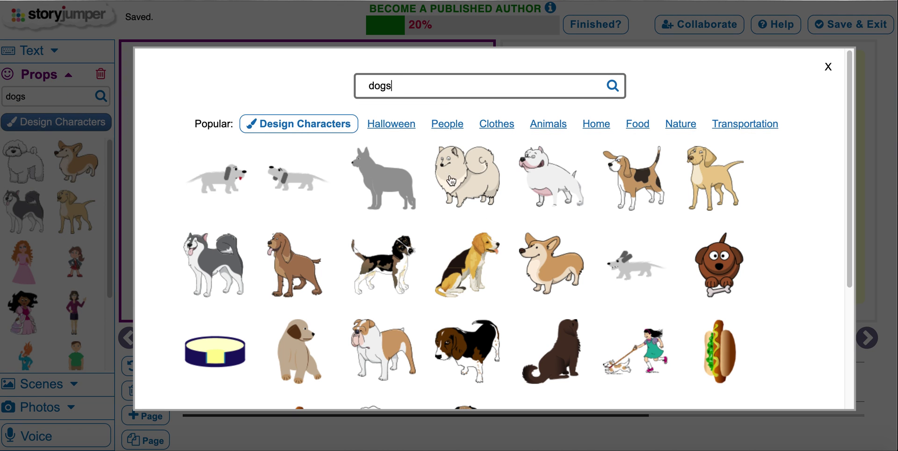
pyautogui.click(466, 178)
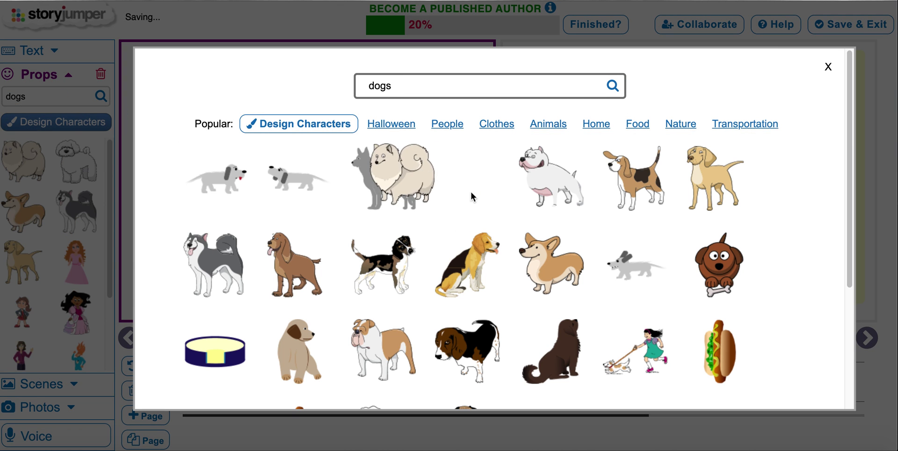
pyautogui.click(297, 258)
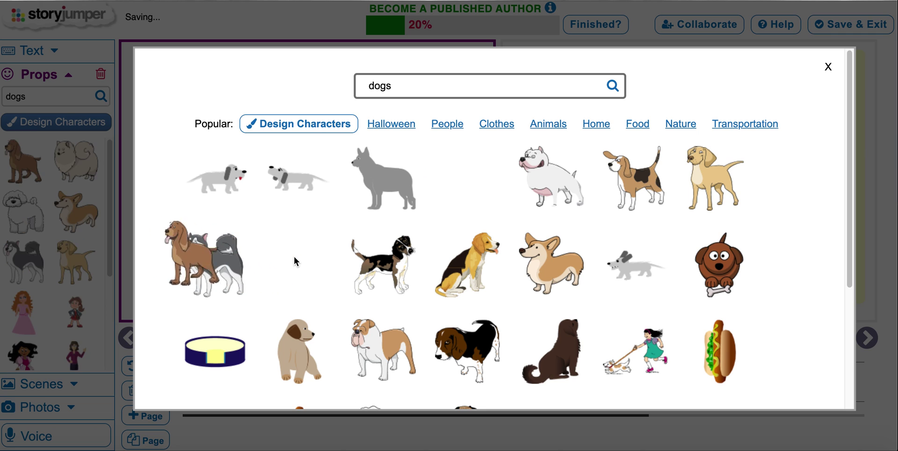
pyautogui.click(828, 67)
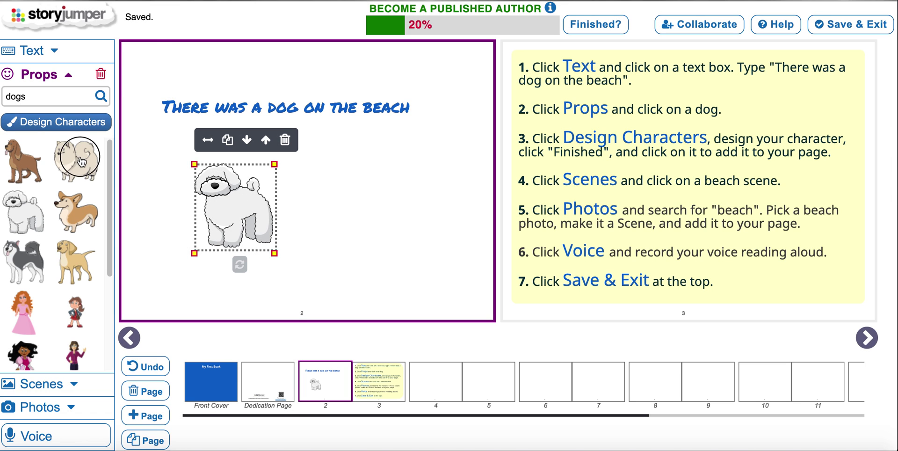
pyautogui.click(75, 161)
pyautogui.moveTo(152, 61); pyautogui.dragTo(397, 167)
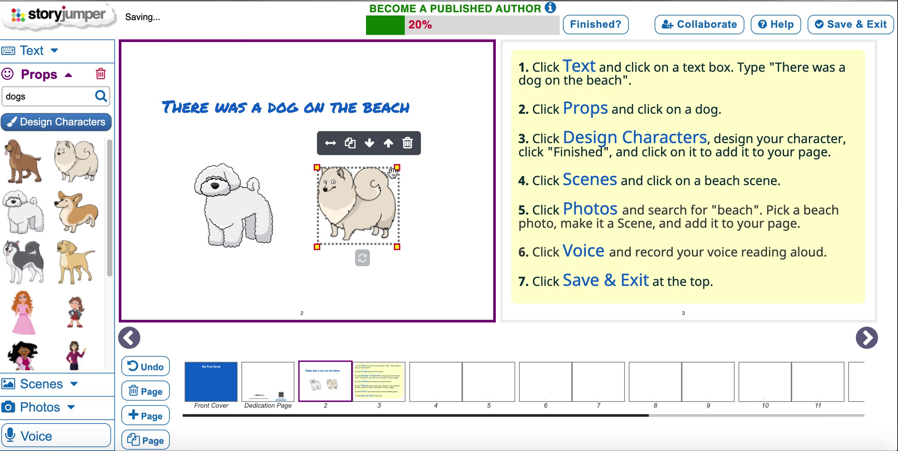
# Step: Start a custom character with slightly darker skin and straight, medium-length dark brown hair
pyautogui.click(66, 125)
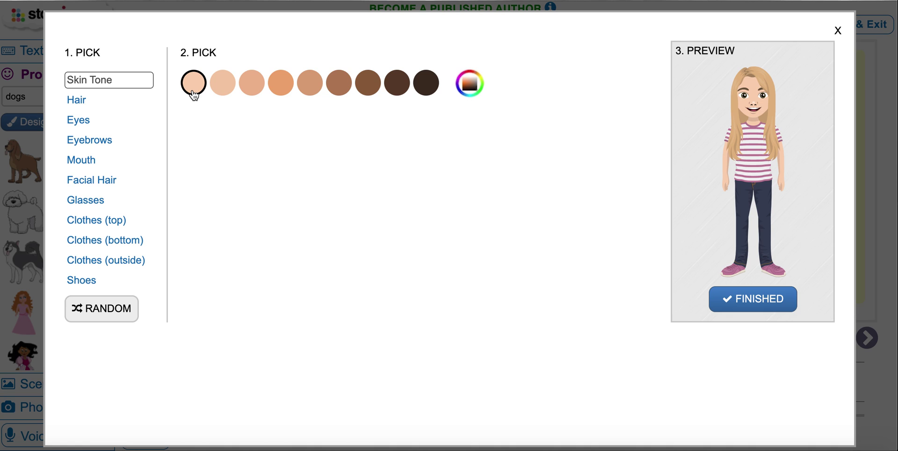
pyautogui.click(250, 85)
pyautogui.click(77, 100)
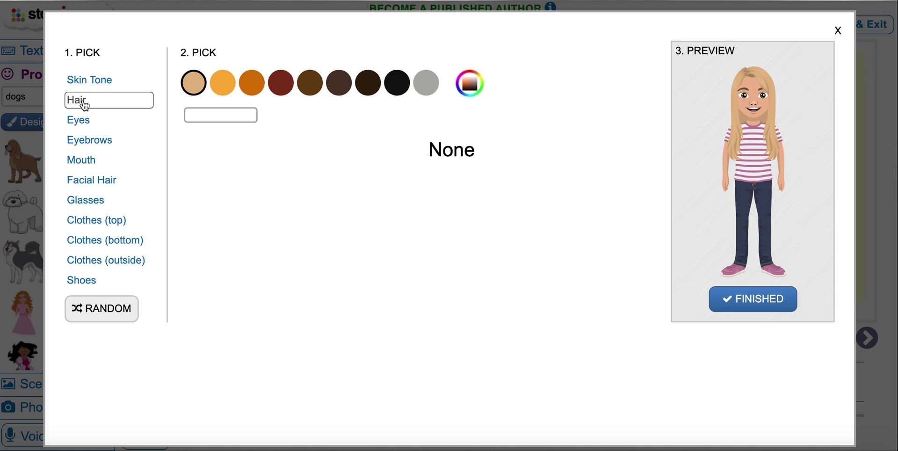
pyautogui.click(338, 84)
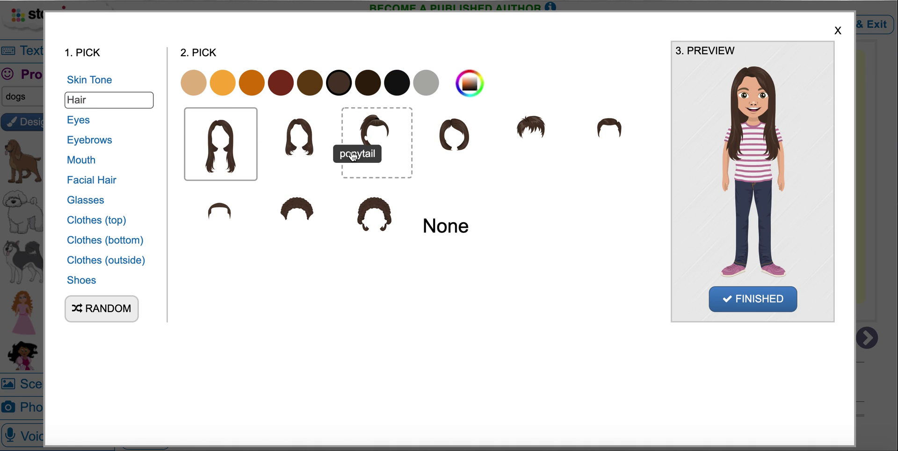
pyautogui.click(297, 143)
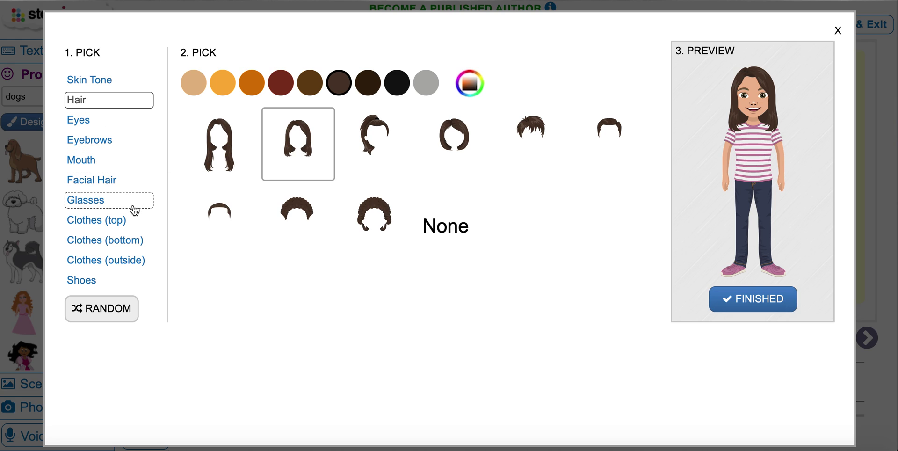
# Step: Dress the character in shorts and sandals, then finish to save her to props
pyautogui.click(87, 240)
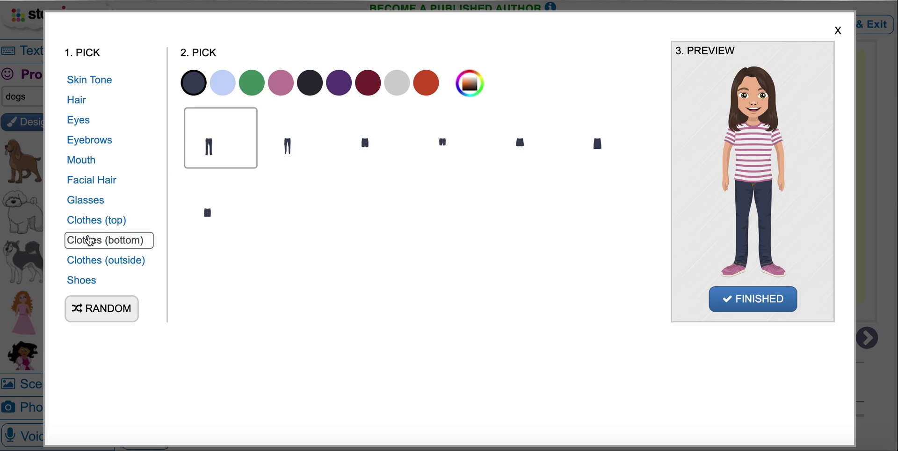
pyautogui.click(381, 146)
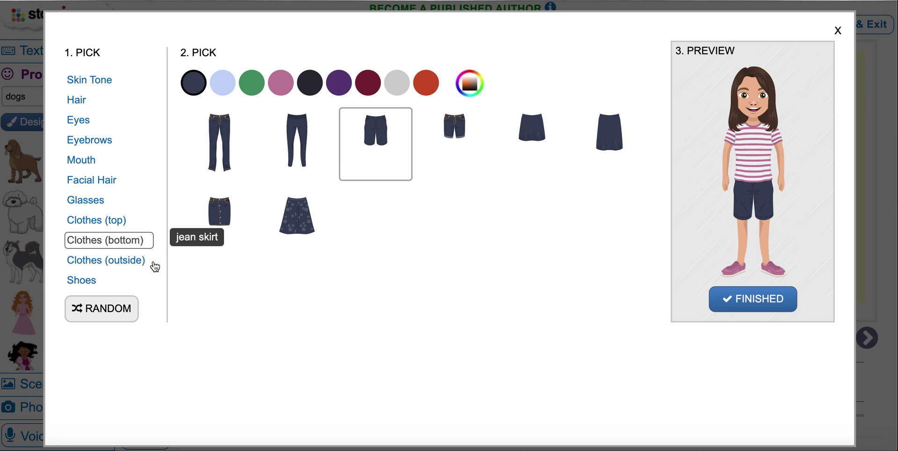
pyautogui.click(91, 280)
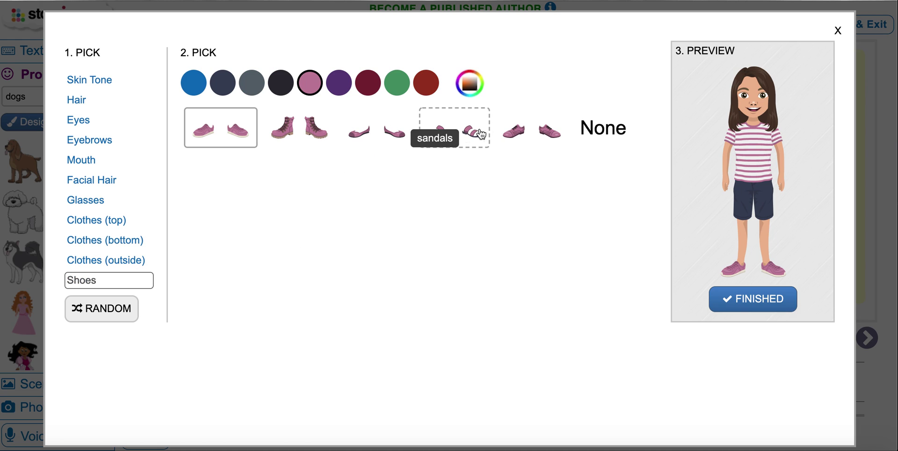
pyautogui.click(441, 139)
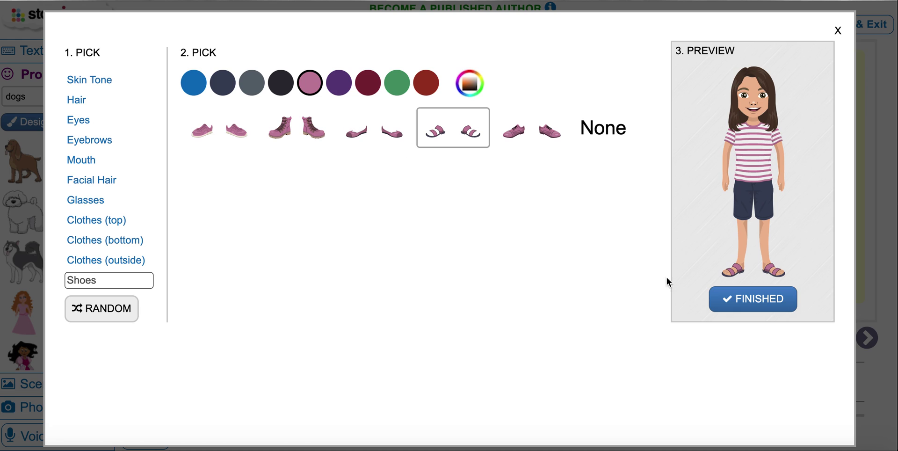
pyautogui.click(774, 303)
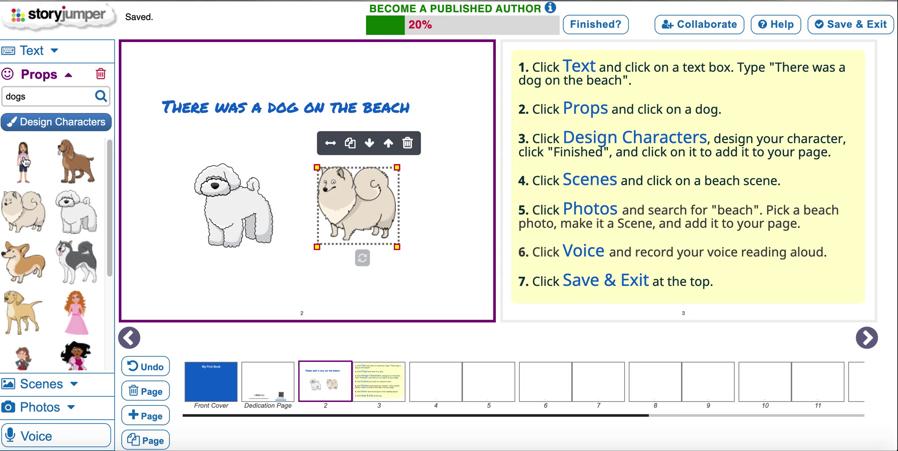
# Step: Place the girl character at page 2's left and move the sentence up near the top
pyautogui.click(23, 161)
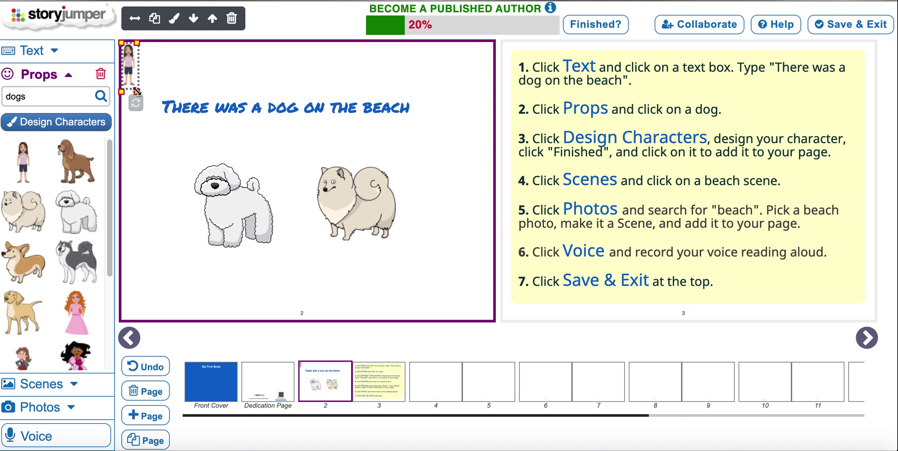
pyautogui.moveTo(168, 153); pyautogui.dragTo(180, 184)
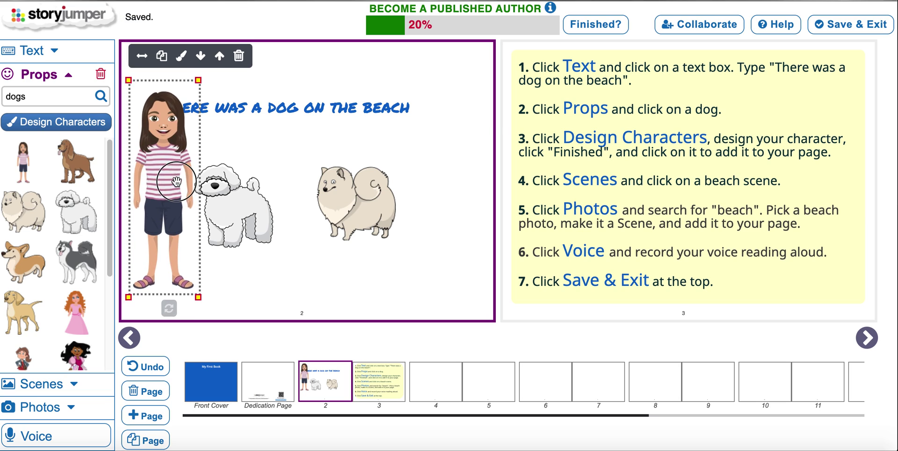
pyautogui.click(286, 108)
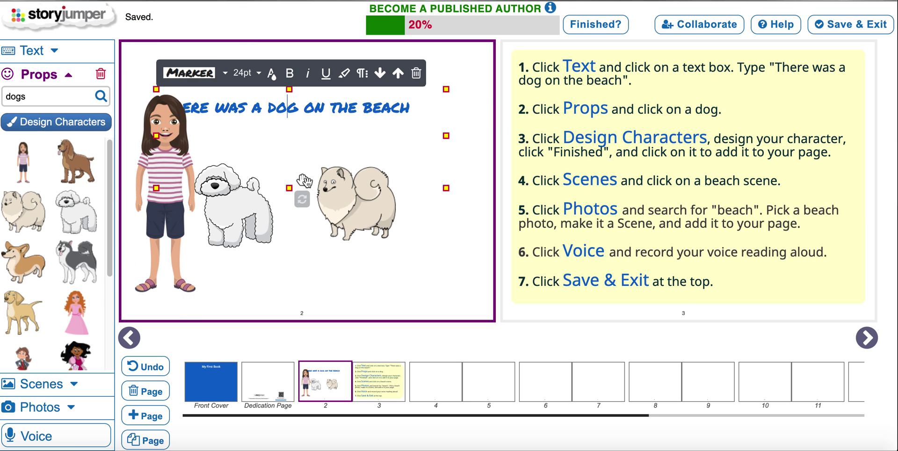
pyautogui.moveTo(302, 179); pyautogui.dragTo(330, 146)
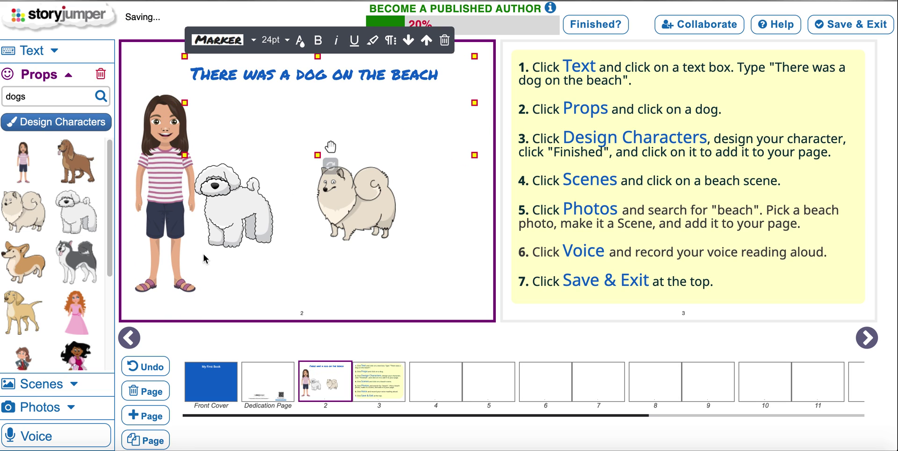
# Step: Set the cartoon beach scene as page 2's background
pyautogui.click(33, 383)
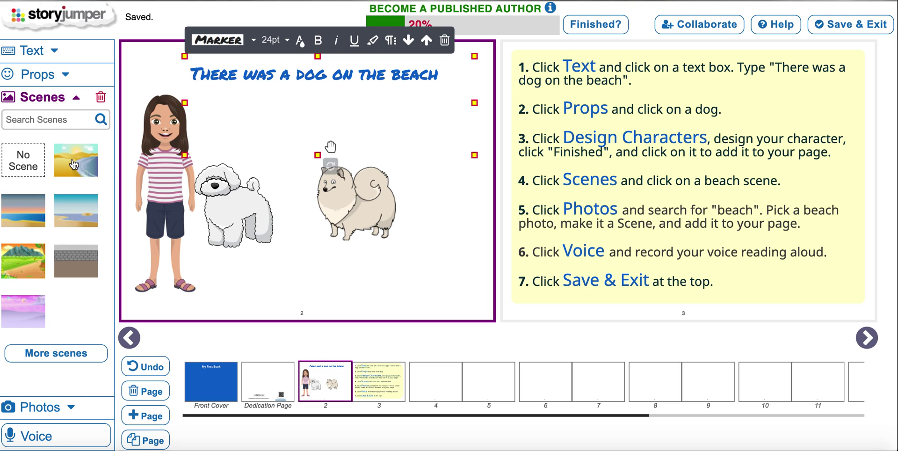
pyautogui.click(74, 163)
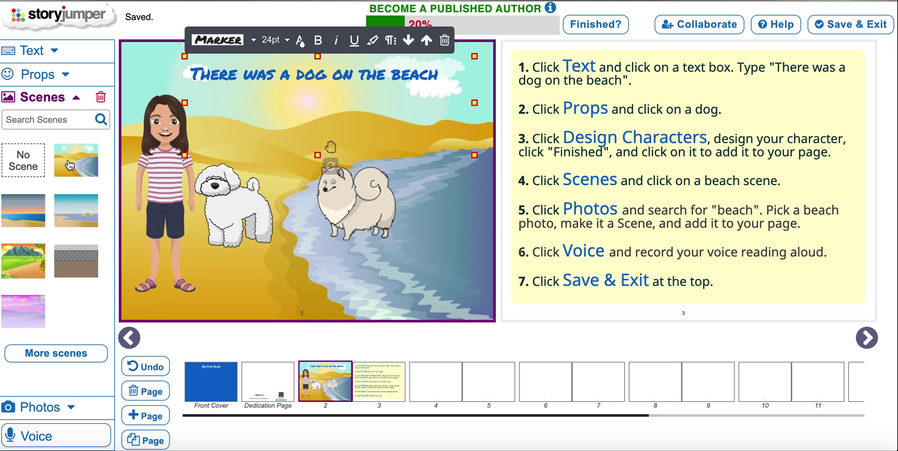
pyautogui.click(50, 114)
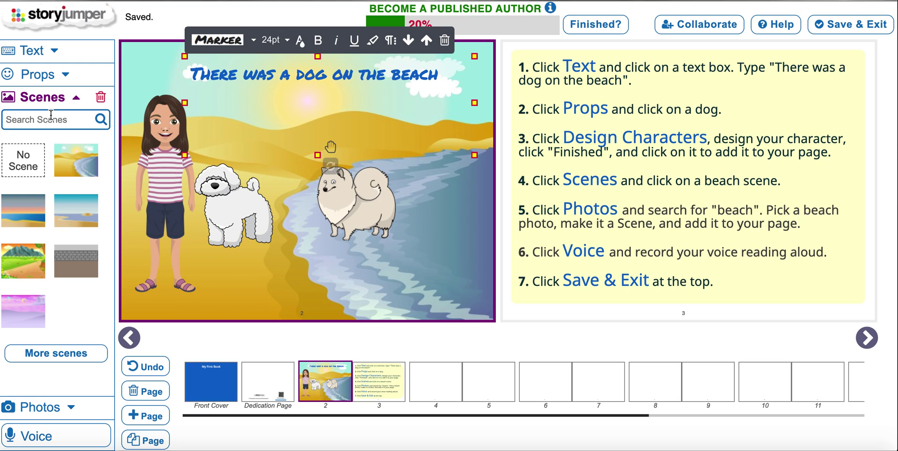
# Step: Search the photo collection for 'bea' to list beach photos
pyautogui.click(41, 412)
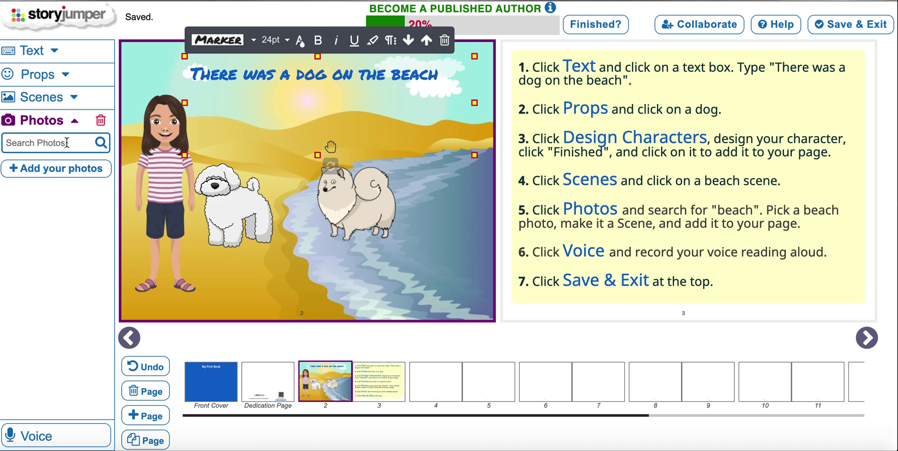
pyautogui.write('beach')
pyautogui.press('Return')
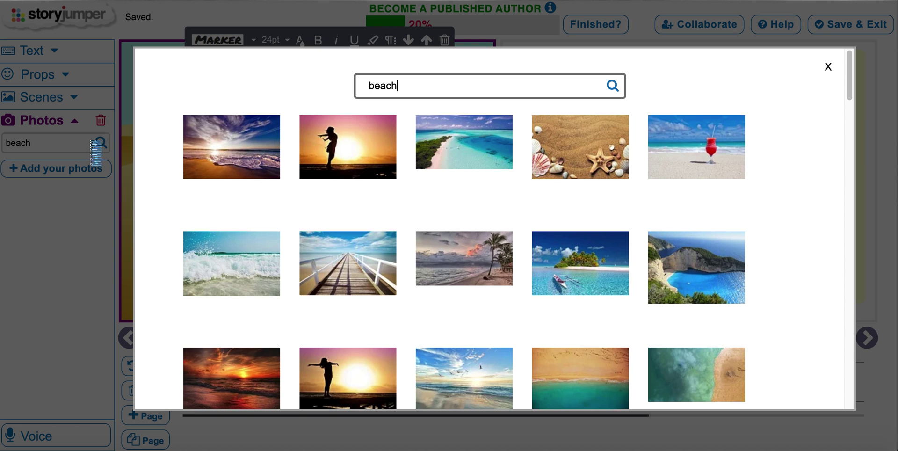
# Step: Make the sunset beach photo the page scene, accepting the default crop
pyautogui.click(211, 152)
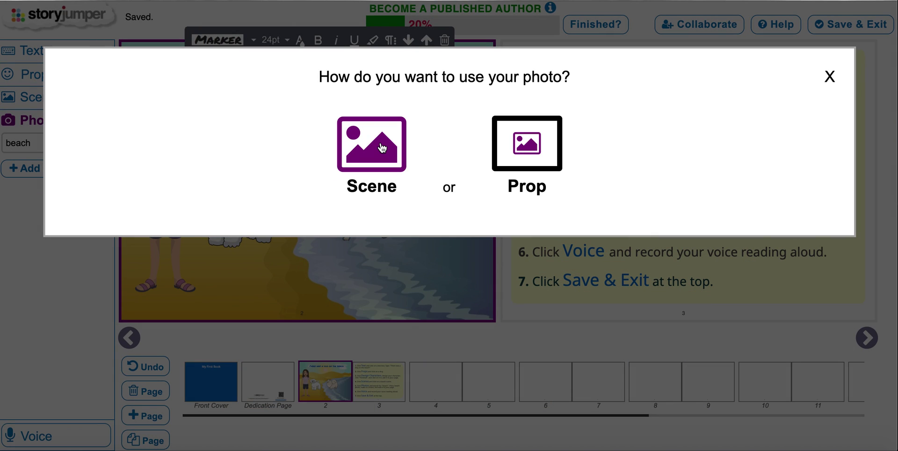
pyautogui.click(382, 146)
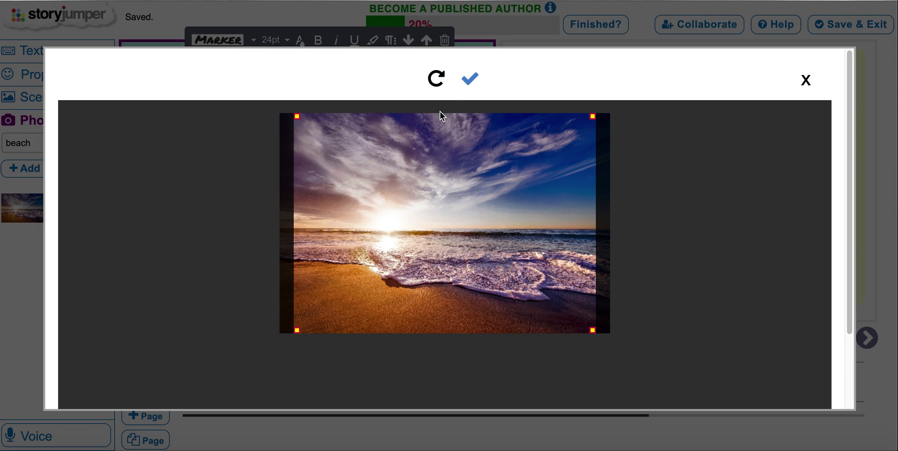
pyautogui.click(469, 81)
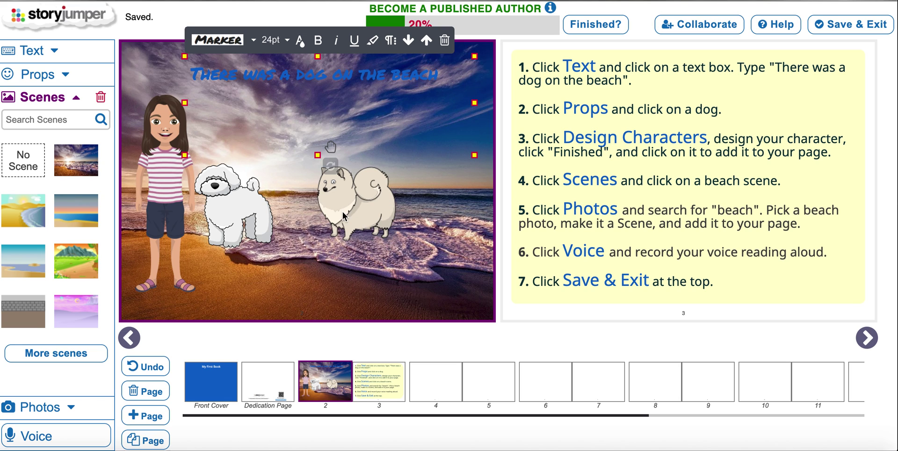
# Step: Move the white dog lower onto the sand and delete the Pomeranian
pyautogui.moveTo(343, 215); pyautogui.dragTo(339, 247)
pyautogui.moveTo(236, 206); pyautogui.dragTo(243, 255)
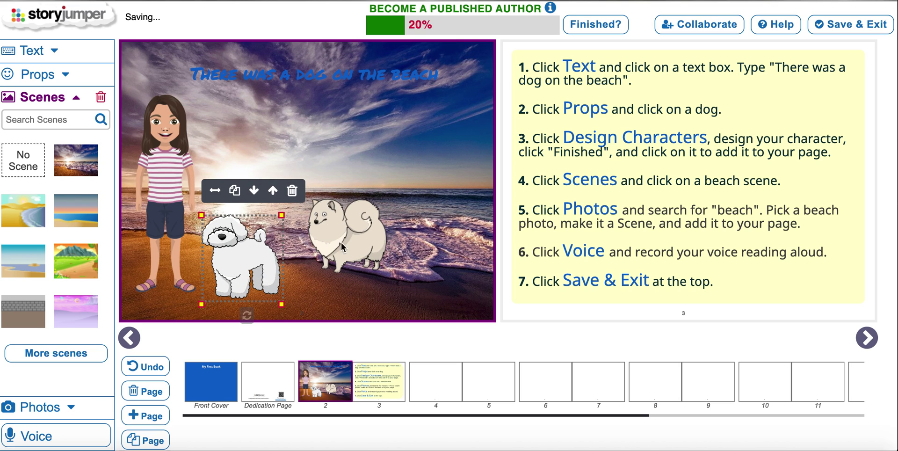
pyautogui.moveTo(342, 247); pyautogui.dragTo(343, 258)
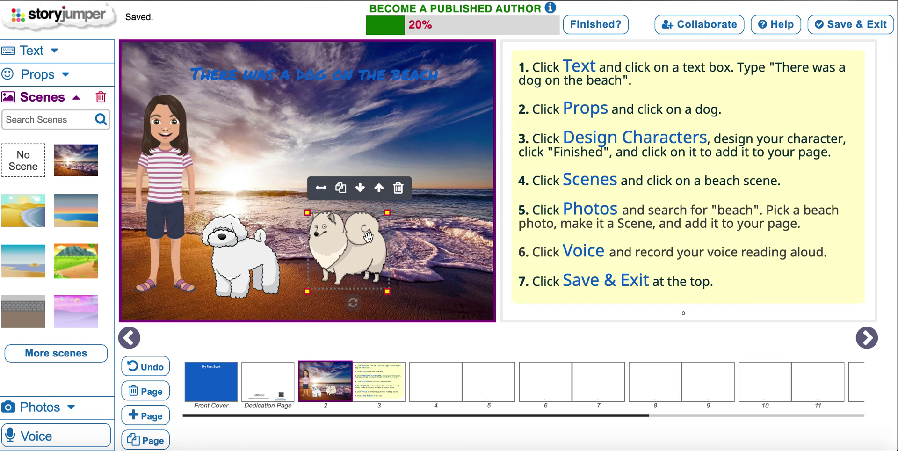
pyautogui.click(398, 188)
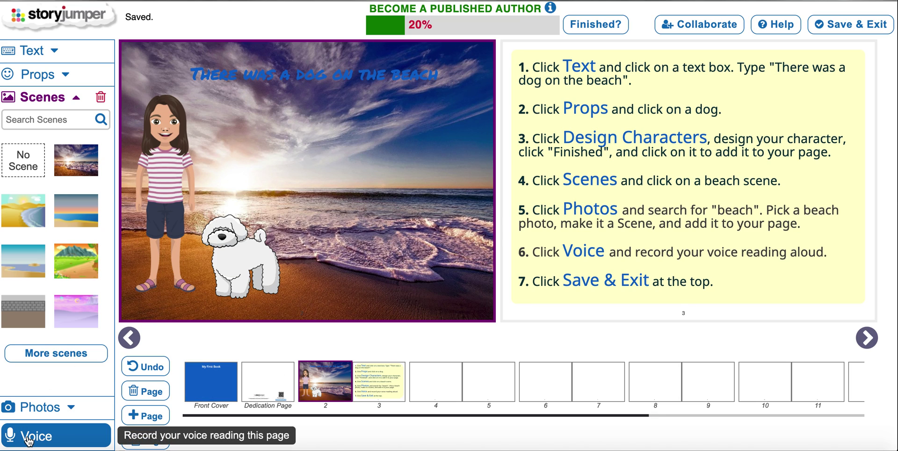
# Step: Record a roughly 4-second voice narration reading page 2 aloud
pyautogui.click(28, 439)
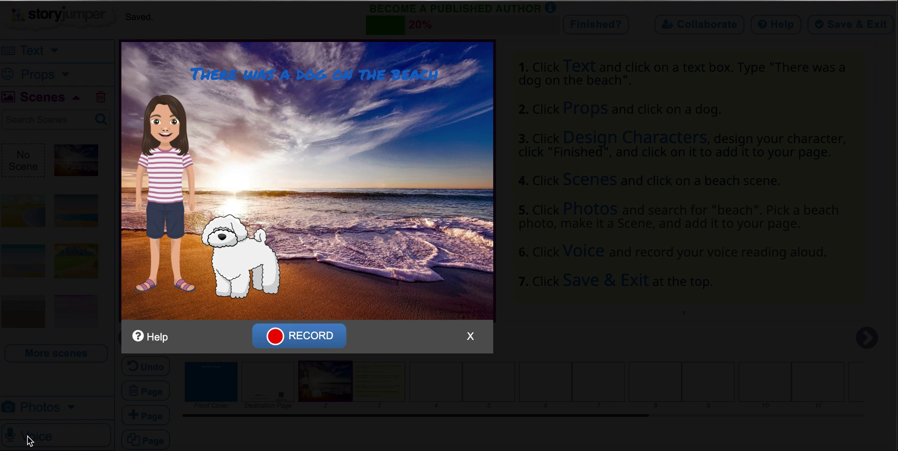
pyautogui.click(309, 338)
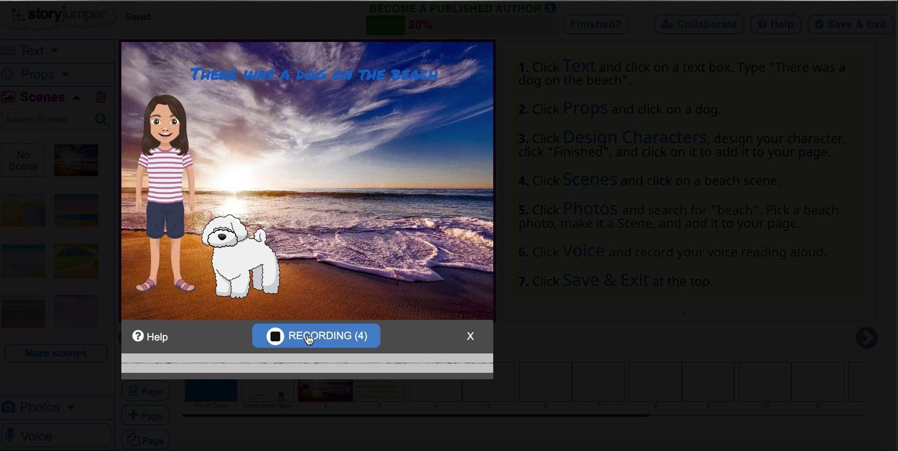
pyautogui.click(309, 337)
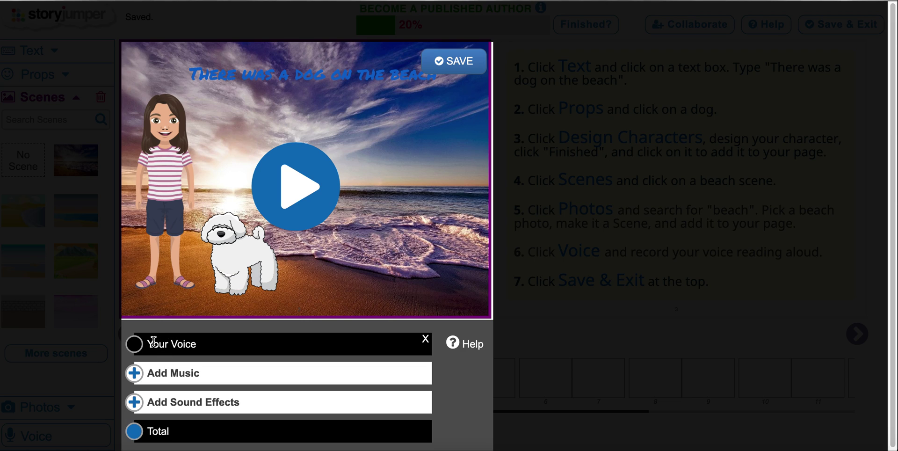
# Step: Add the ocean music track to page 2's audio
pyautogui.click(135, 376)
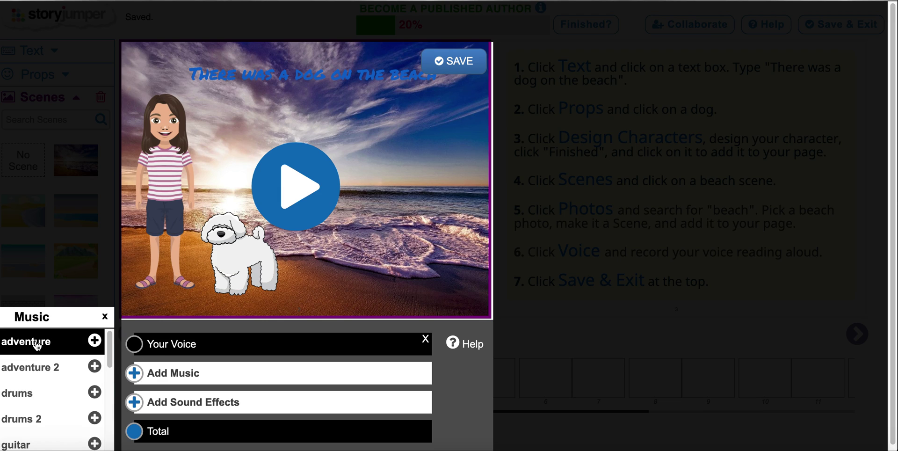
pyautogui.press('XF86AudioRaiseVolume')
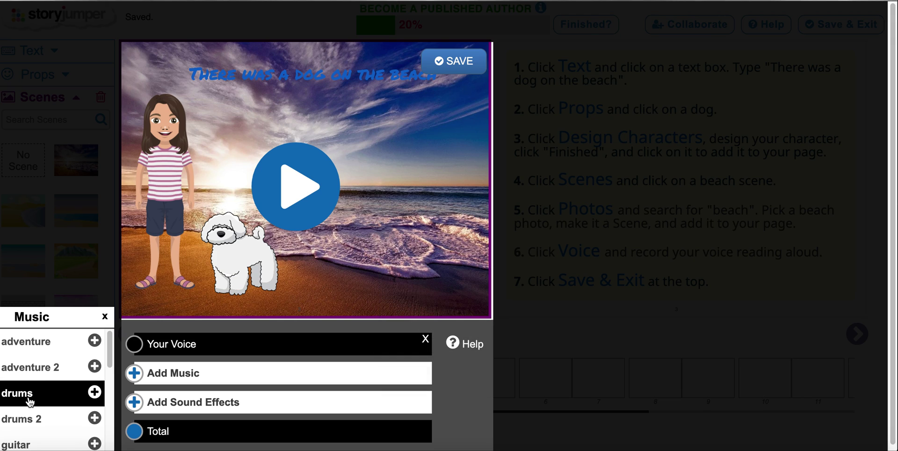
pyautogui.scroll(-3, 29, 397)
pyautogui.scroll(-2, 29, 401)
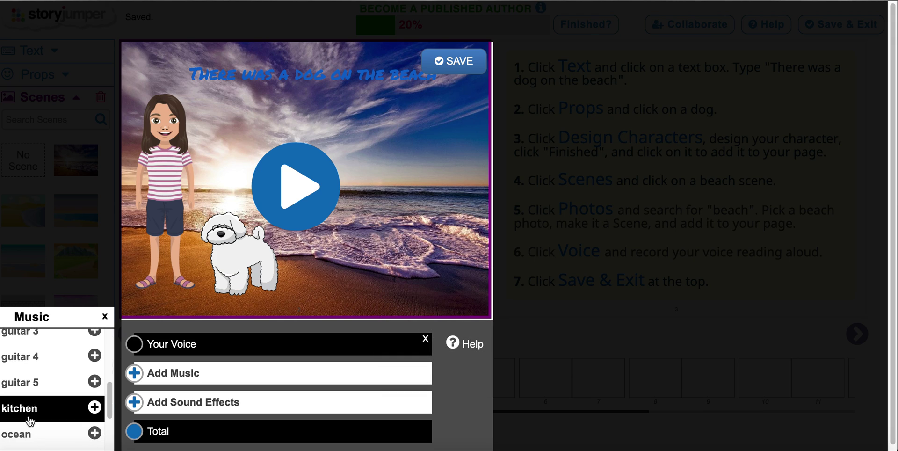
pyautogui.click(94, 434)
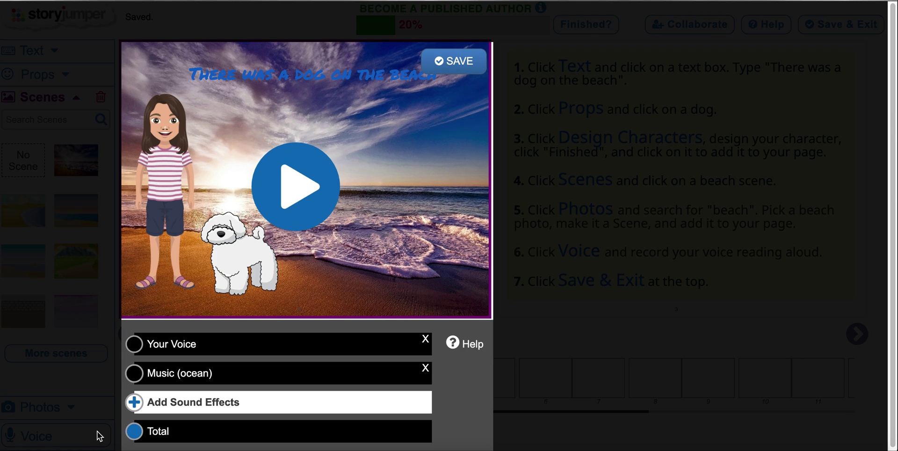
pyautogui.moveTo(131, 401); pyautogui.dragTo(163, 403)
# Step: Add the dog sound effect and play back the page's combined audio
pyautogui.click(163, 402)
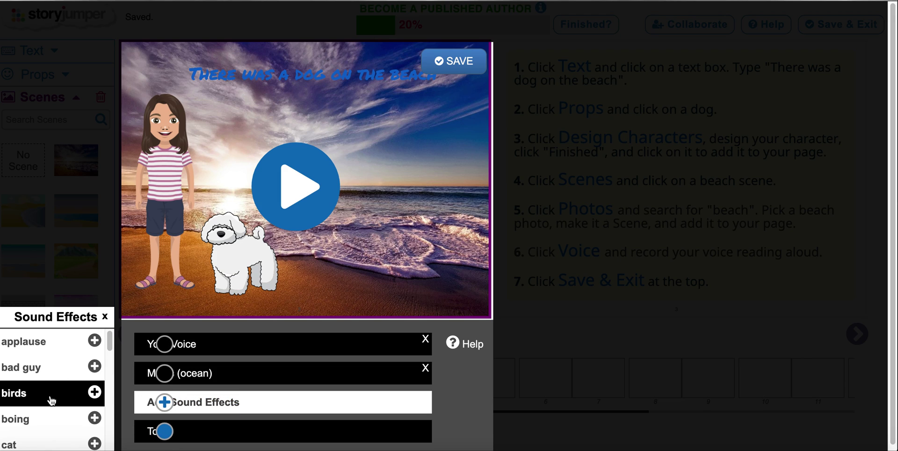
pyautogui.scroll(-1, 50, 395)
pyautogui.scroll(-2, 50, 398)
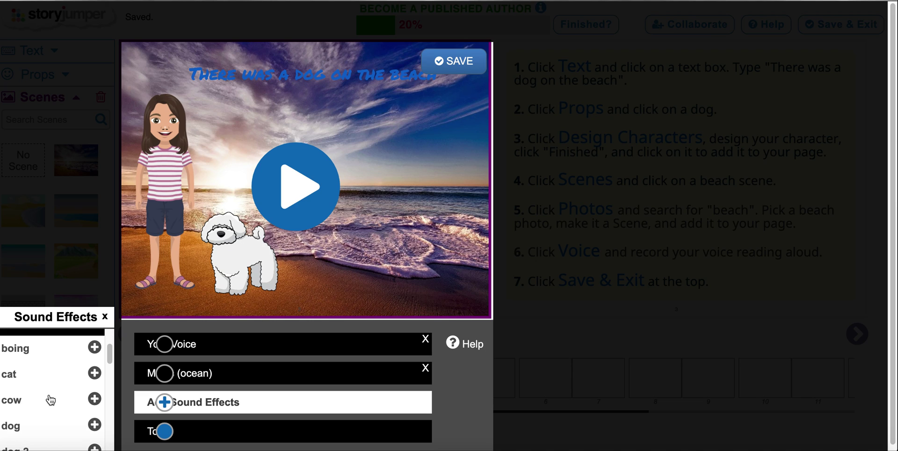
pyautogui.click(20, 426)
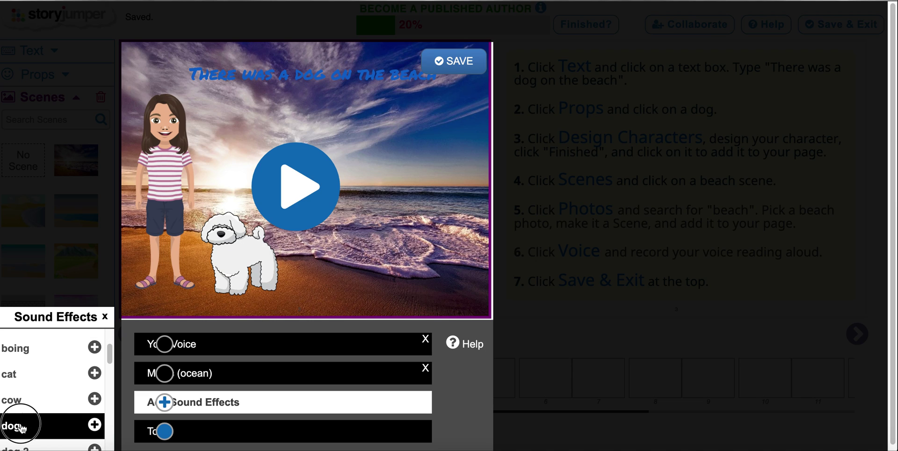
pyautogui.click(94, 425)
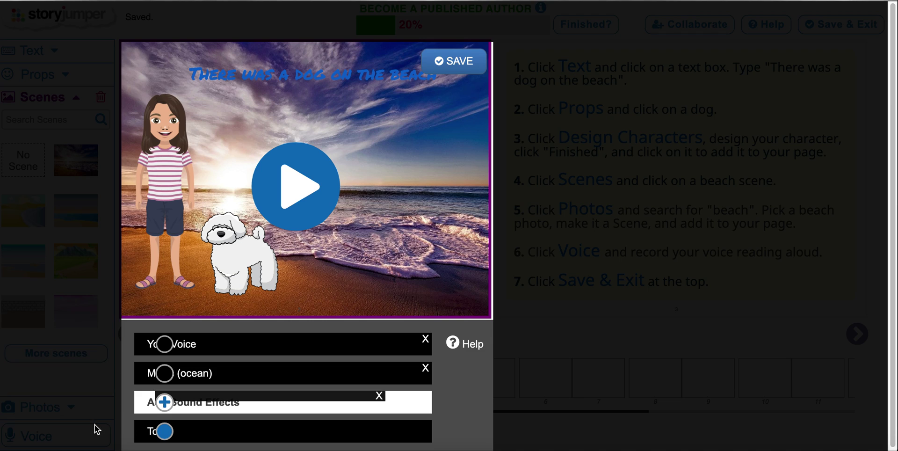
pyautogui.click(292, 177)
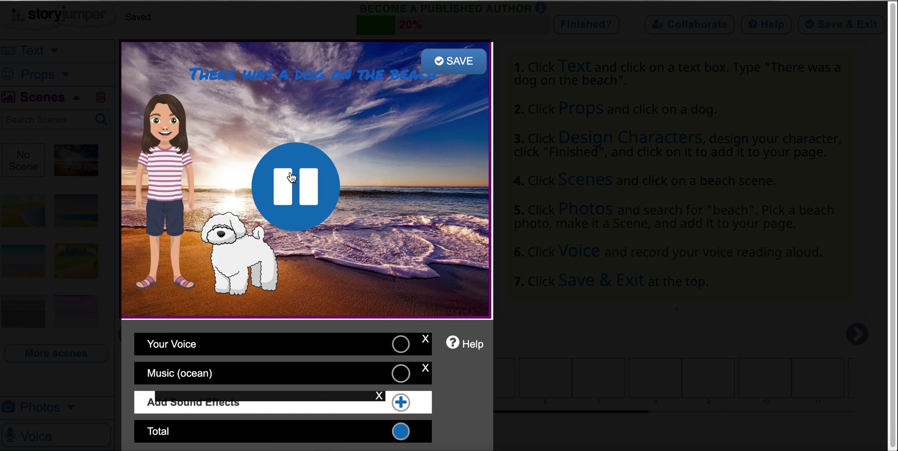
# Step: Save the beach page's audio and return to the editor showing pages 2 and 3
pyautogui.click(471, 62)
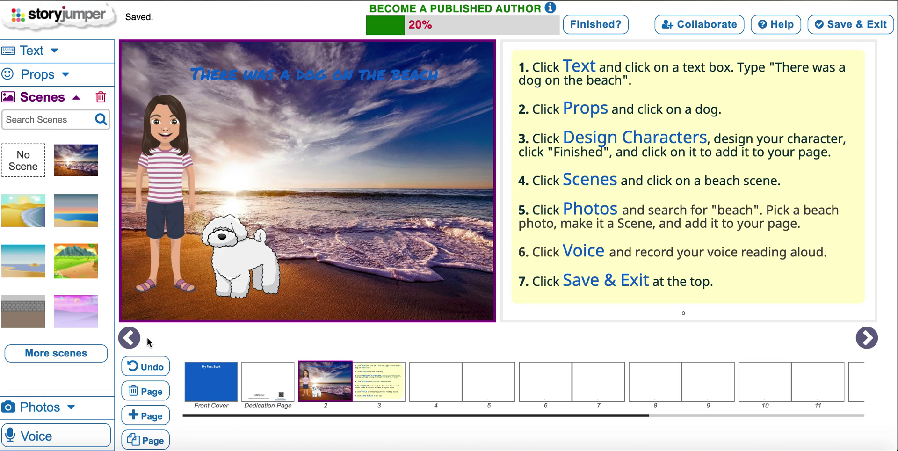
# Step: Go back to the front cover and retitle it 'My Day at the Beach'
pyautogui.click(122, 337)
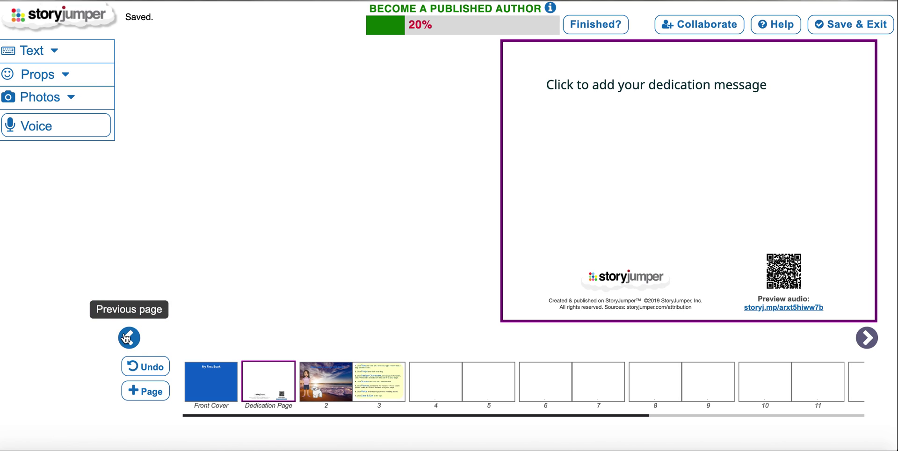
pyautogui.click(124, 337)
pyautogui.click(723, 74)
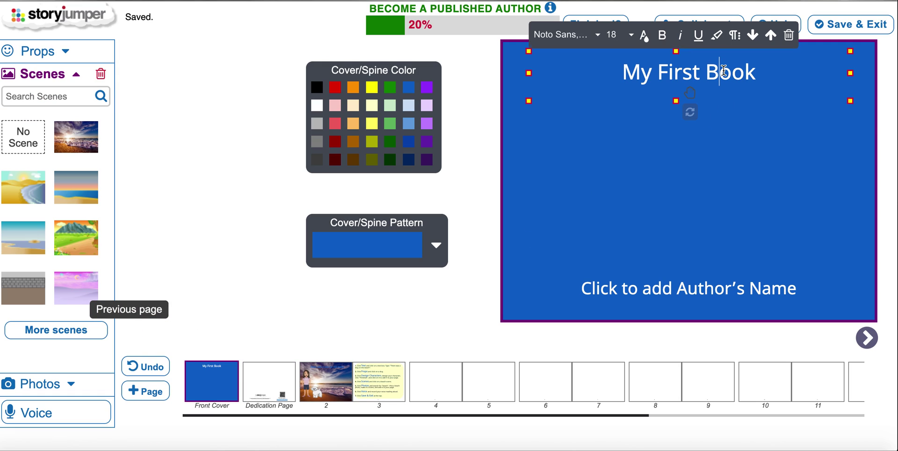
pyautogui.tripleClick(704, 68)
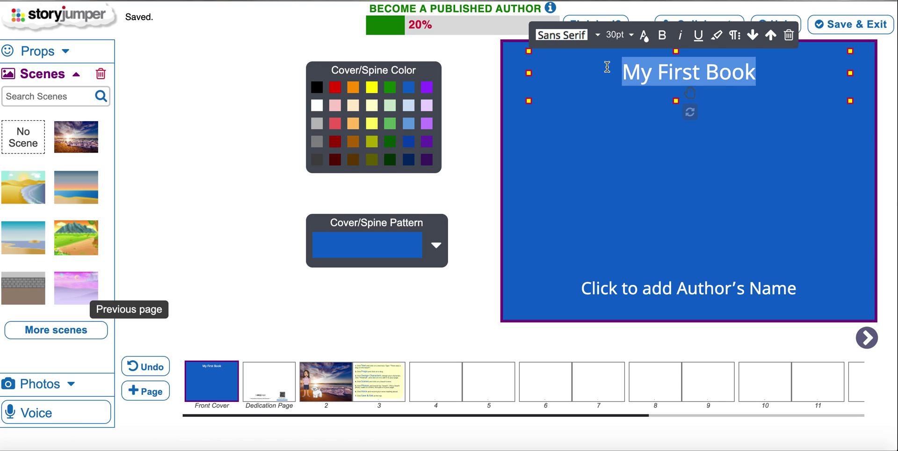
pyautogui.write('My Day a')
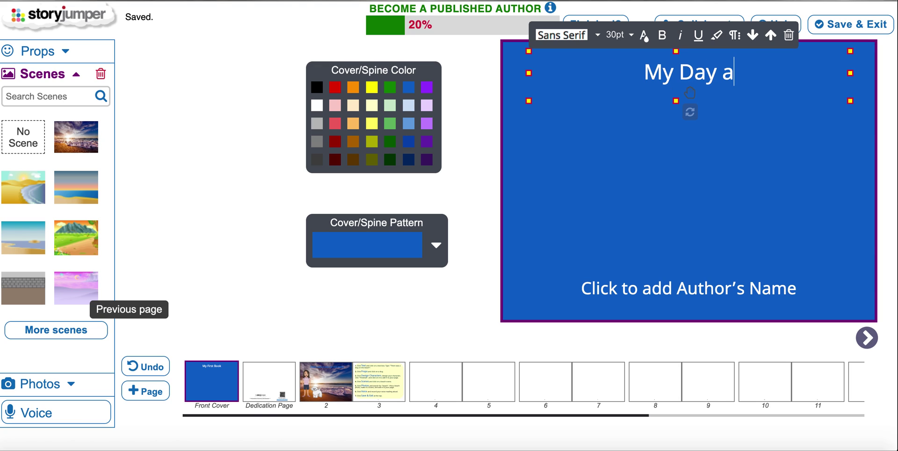
pyautogui.write('t the Bea')
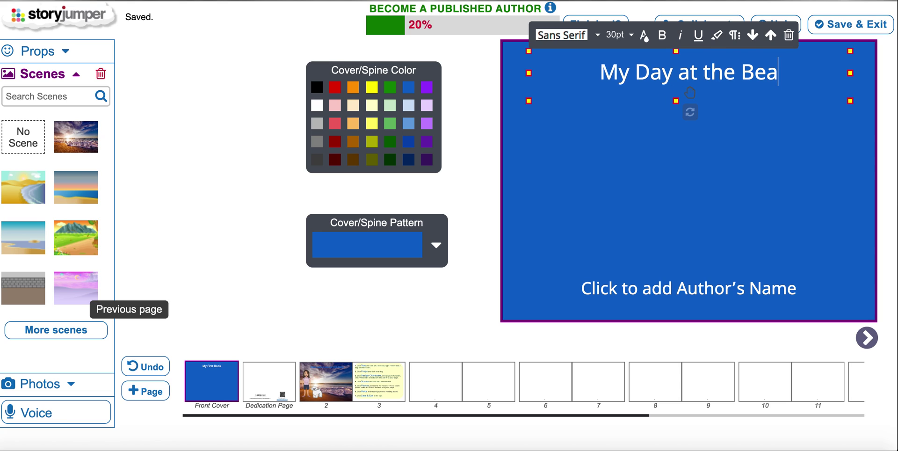
pyautogui.write('ch')
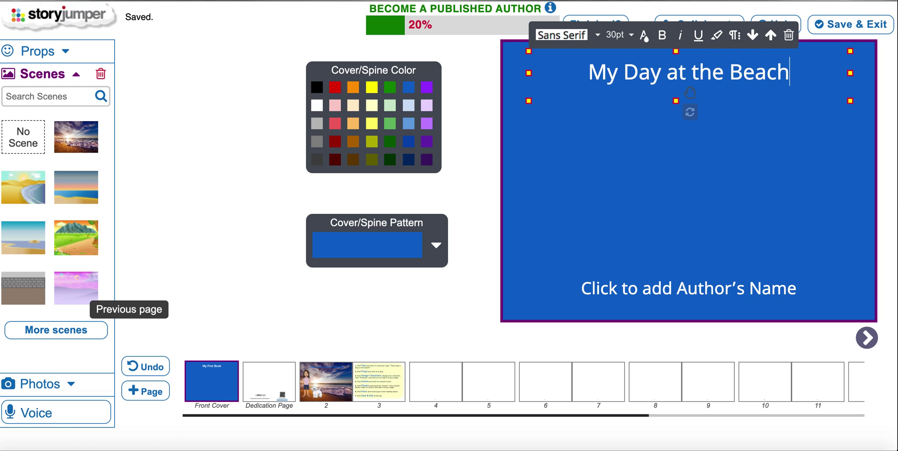
# Step: Make the cover purple and apply a swirled purple pattern
pyautogui.click(427, 87)
pyautogui.click(394, 248)
pyautogui.scroll(-4, 376, 371)
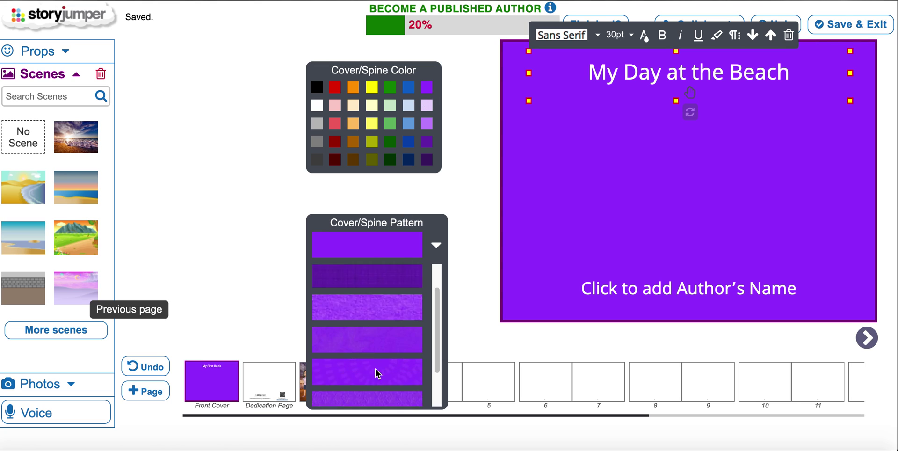
pyautogui.click(376, 358)
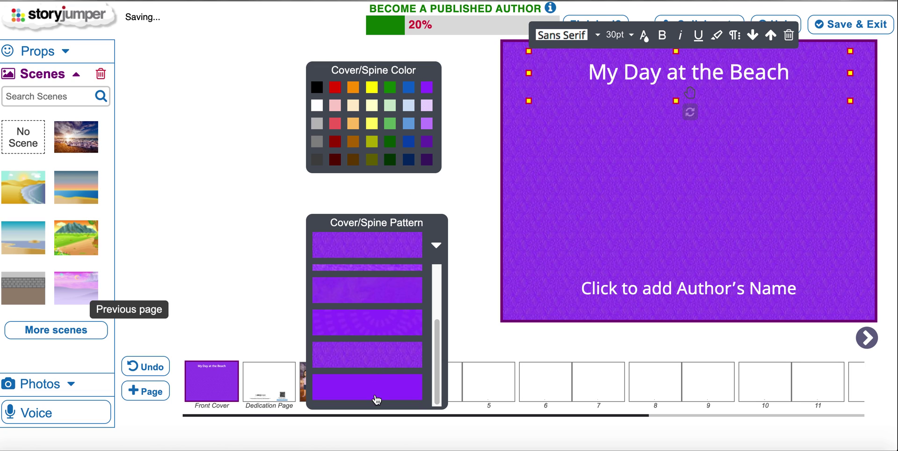
pyautogui.click(381, 326)
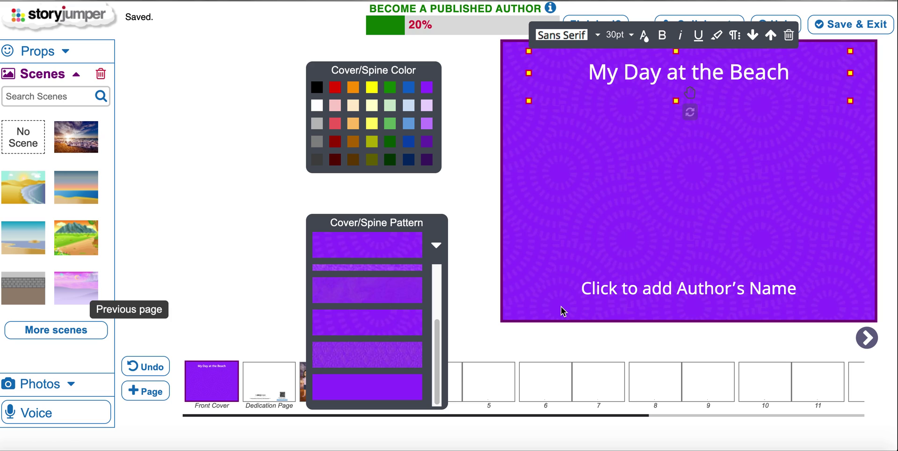
pyautogui.click(469, 100)
pyautogui.click(578, 184)
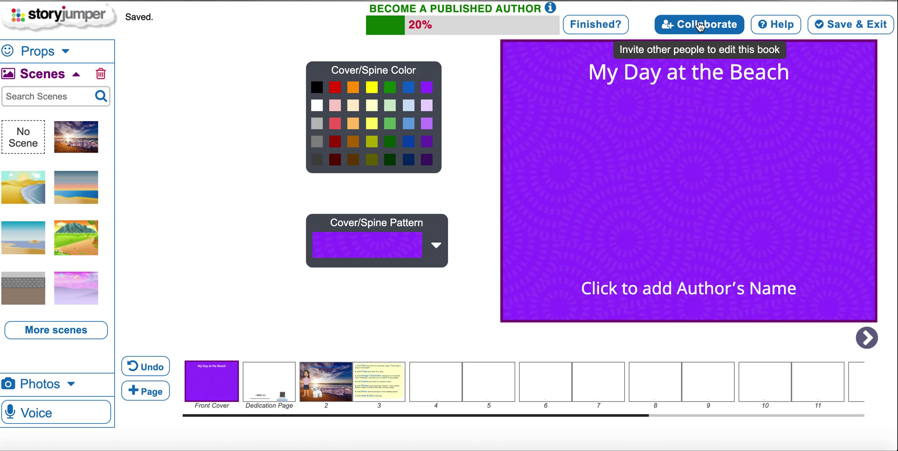
# Step: Invite two classmates as collaborators, accepting each suggested name, then close the Collaborate window
pyautogui.click(700, 27)
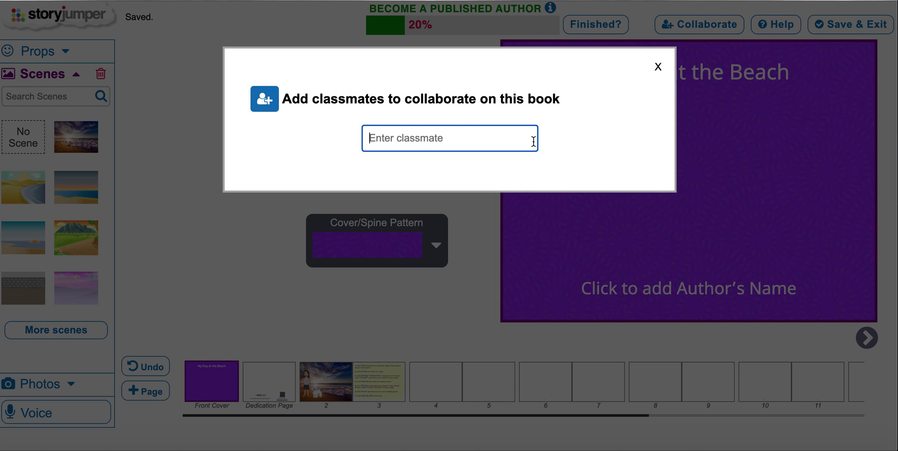
pyautogui.write('luke')
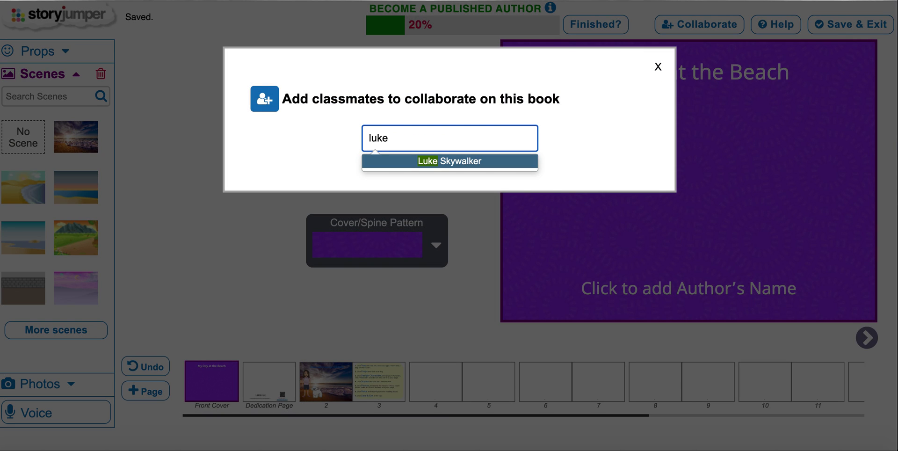
pyautogui.press('Return')
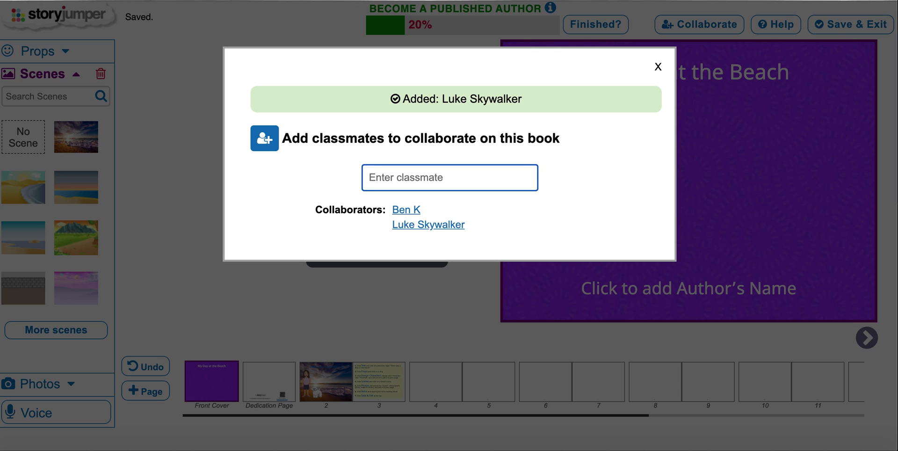
pyautogui.write('princ')
pyautogui.press('Return')
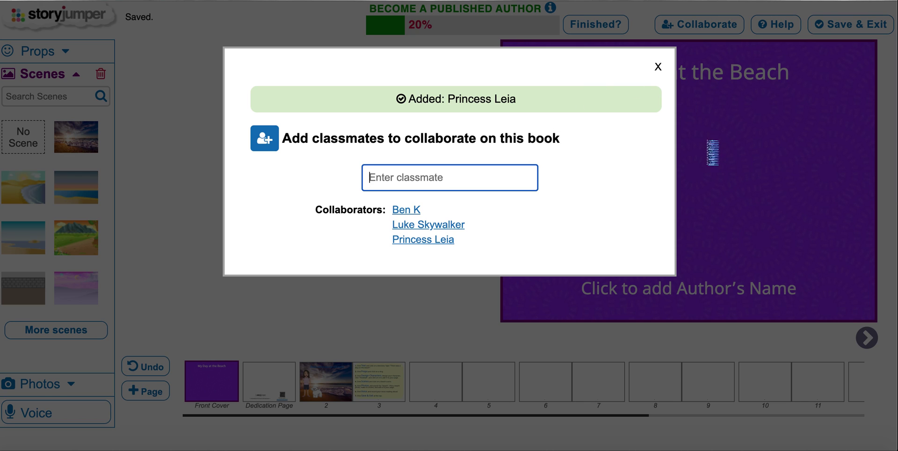
pyautogui.click(659, 66)
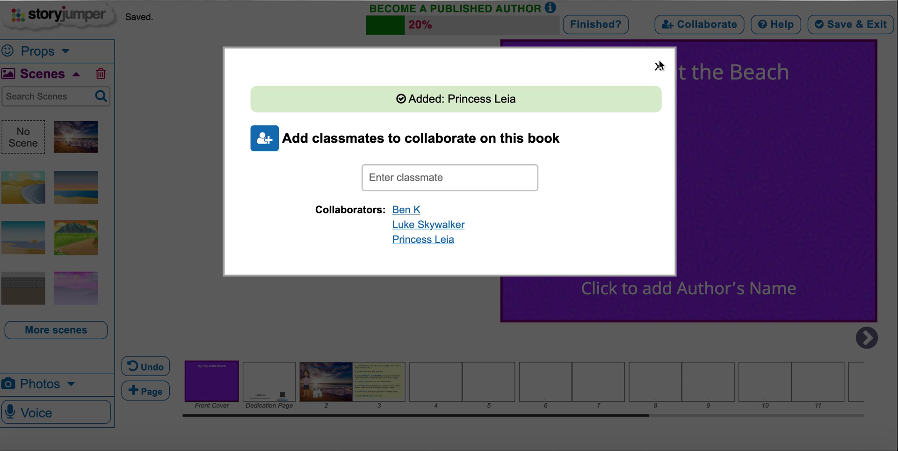
pyautogui.click(660, 66)
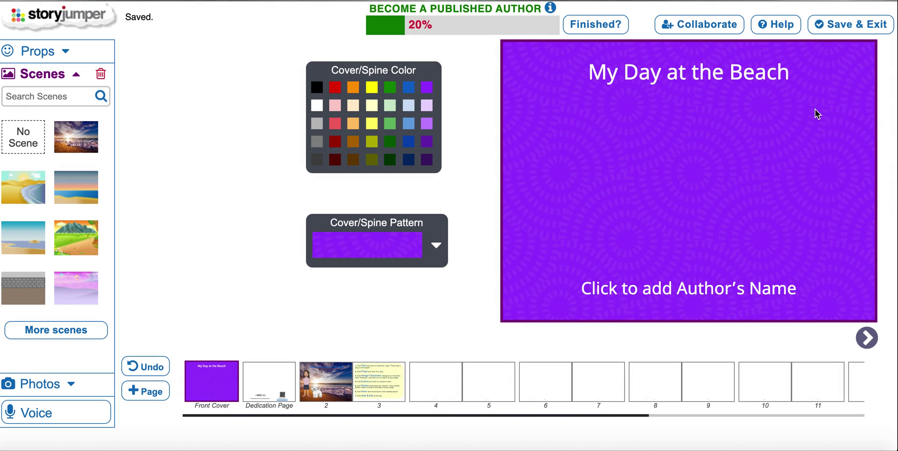
# Step: Save and exit, turn the reader to the beach page, and play its narration
pyautogui.click(854, 28)
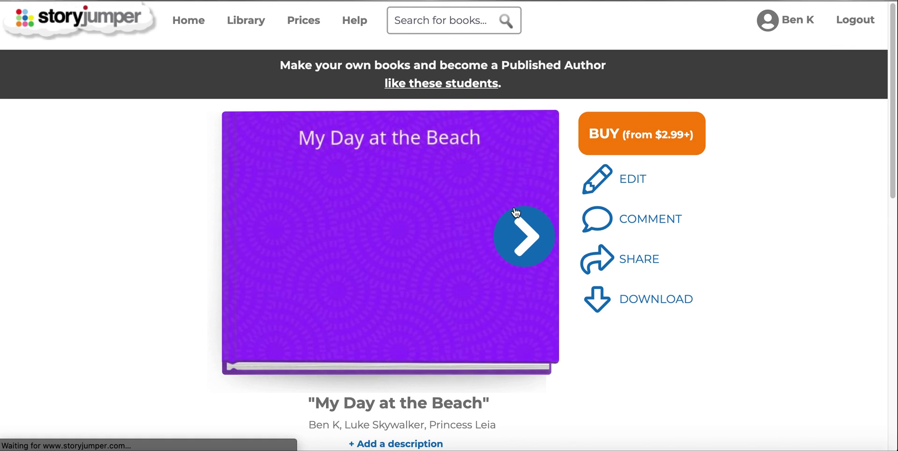
pyautogui.click(515, 217)
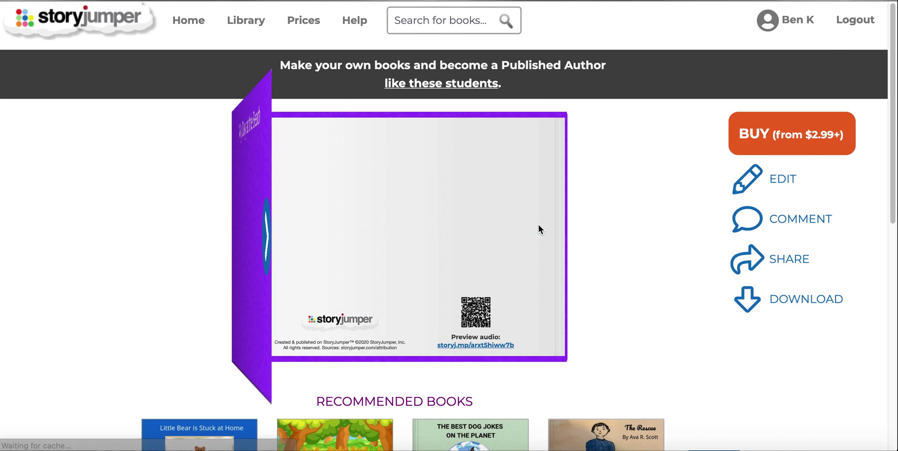
pyautogui.click(598, 220)
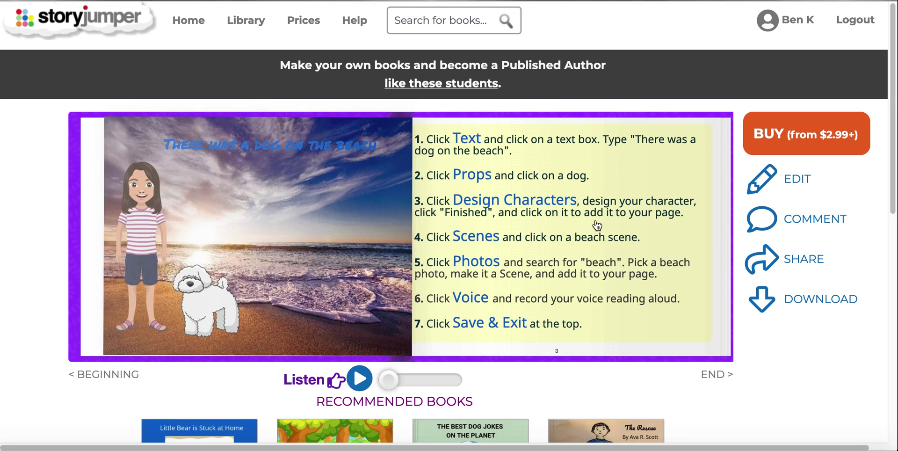
pyautogui.click(359, 380)
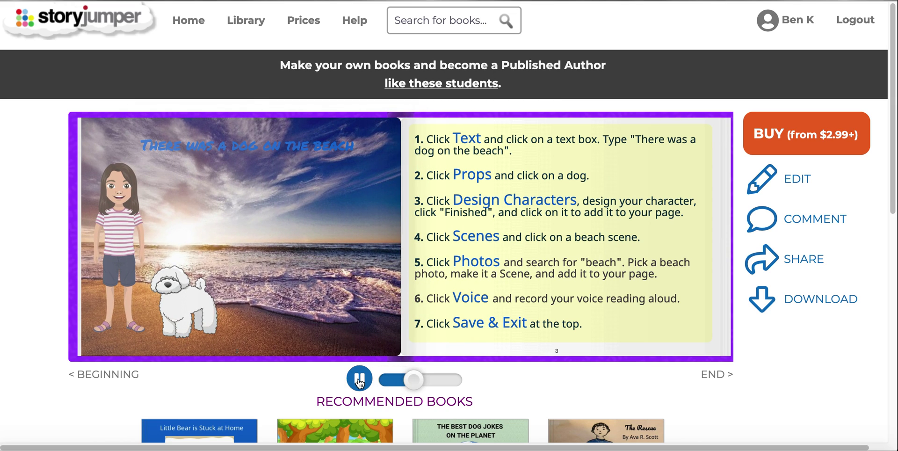